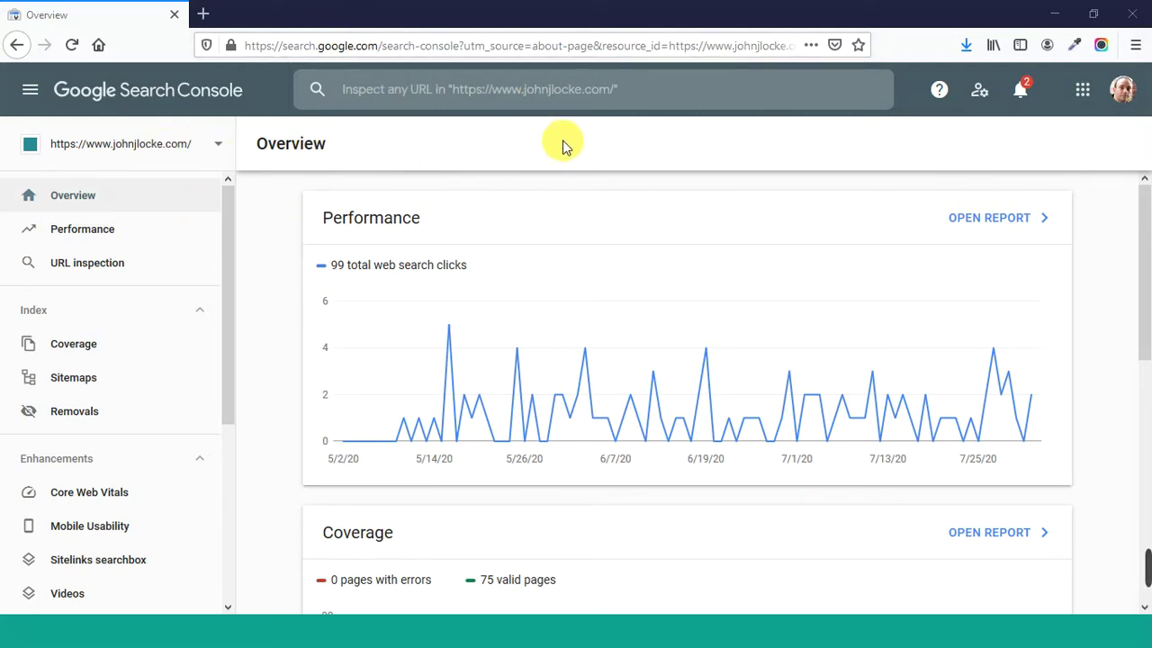
Step: Search Google in a new browser tab for site:johnjlocke.com to list the site's indexed pages
{"action": "key", "text": "ctrl+t"}
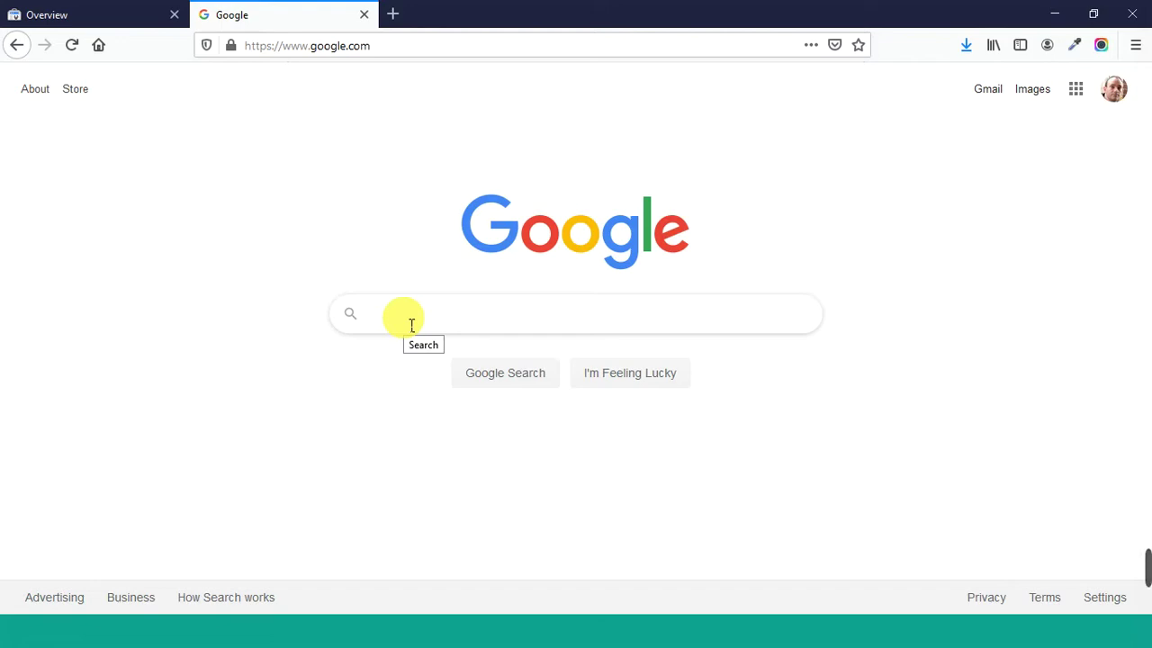
{"action": "type", "text": "ite"}
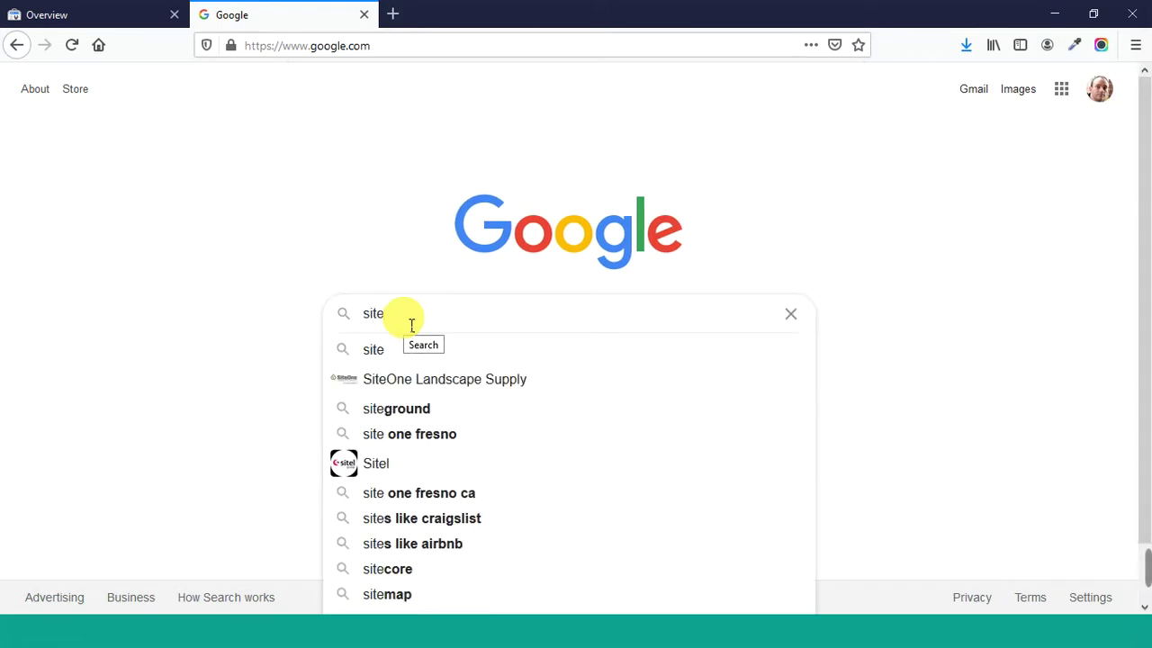
{"action": "type", "text": " :joh"}
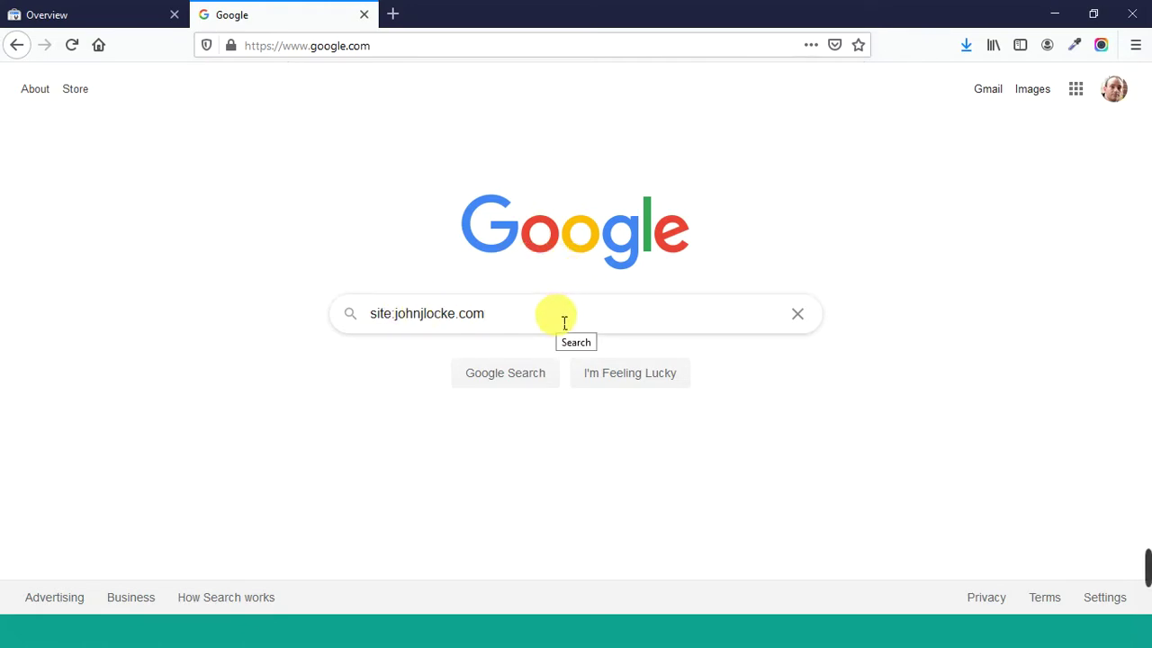
{"action": "key", "text": "Return"}
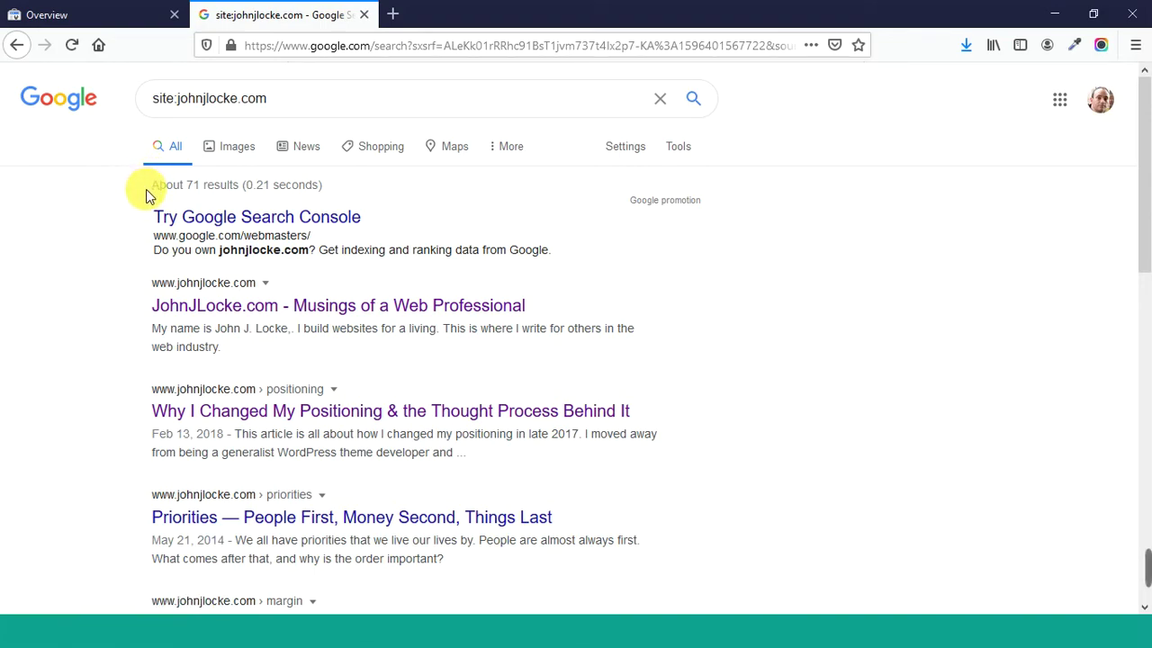
Step: Examine the result count and the first page of indexed pages for the site search
{"action": "left_click_drag", "start_coordinate": [148, 185], "coordinate": [326, 198]}
{"action": "left_click", "coordinate": [353, 202]}
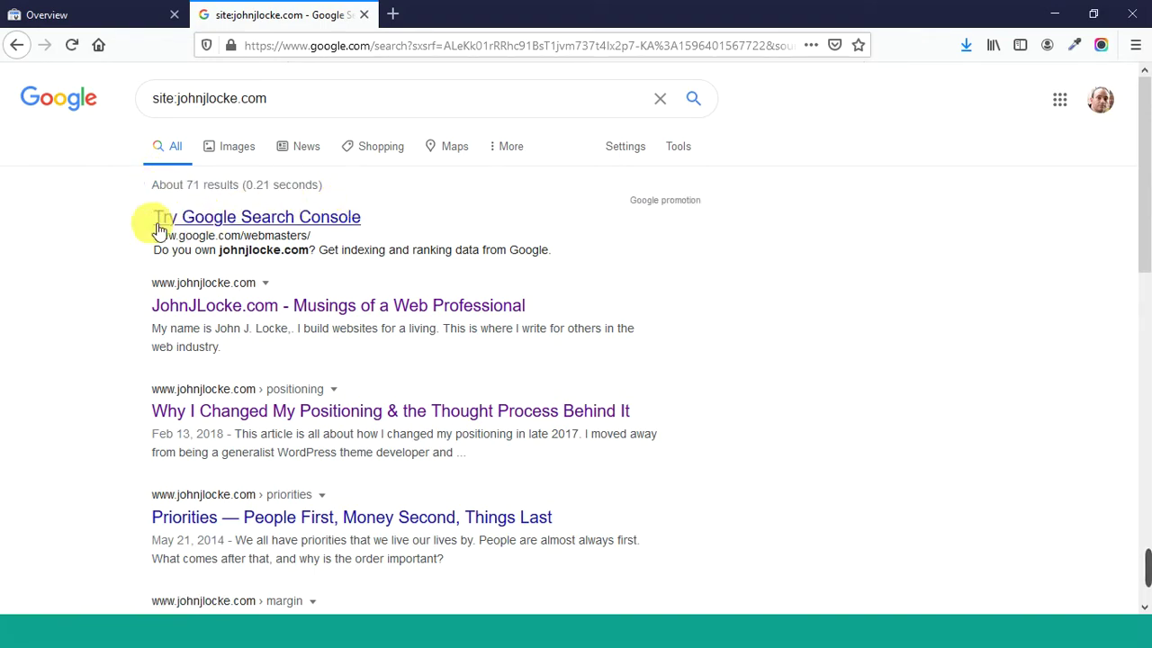
{"action": "scroll", "coordinate": [754, 353], "scroll_direction": "down", "scroll_amount": 4}
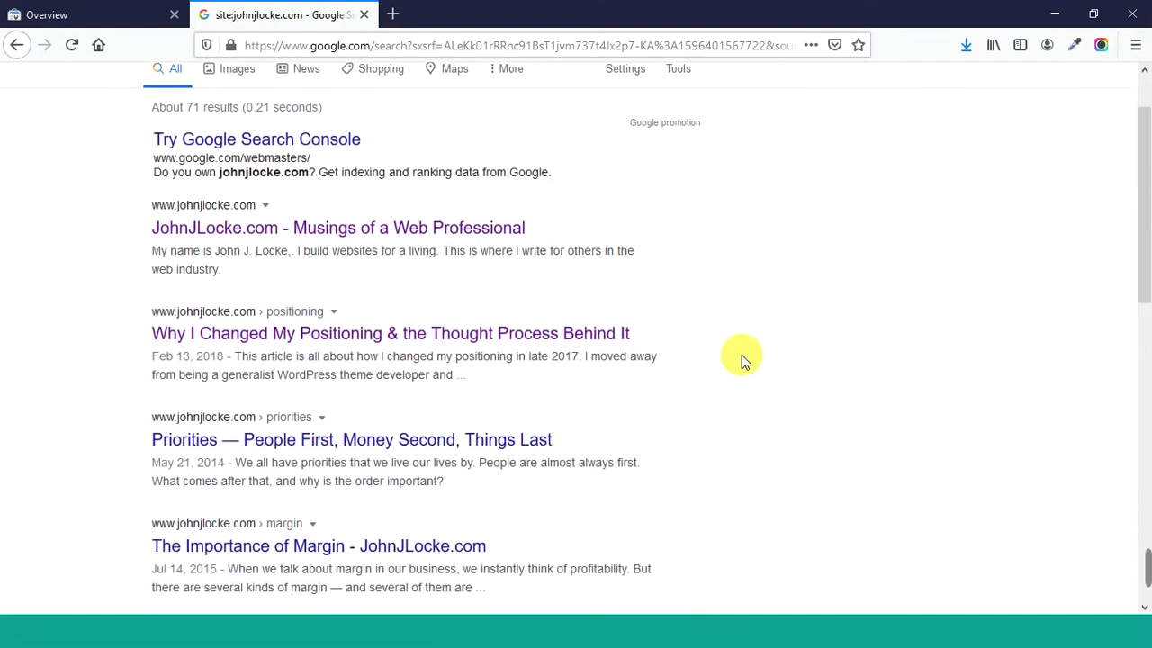
{"action": "scroll", "coordinate": [282, 262], "scroll_direction": "down", "scroll_amount": 2}
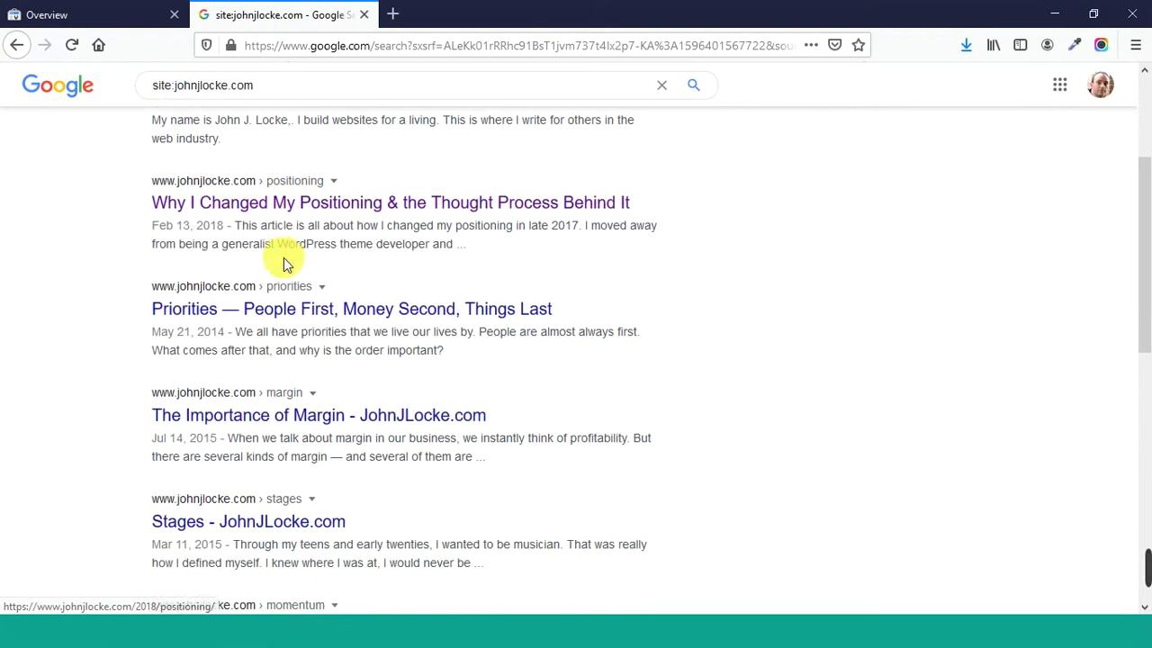
{"action": "scroll", "coordinate": [621, 317], "scroll_direction": "down", "scroll_amount": 4}
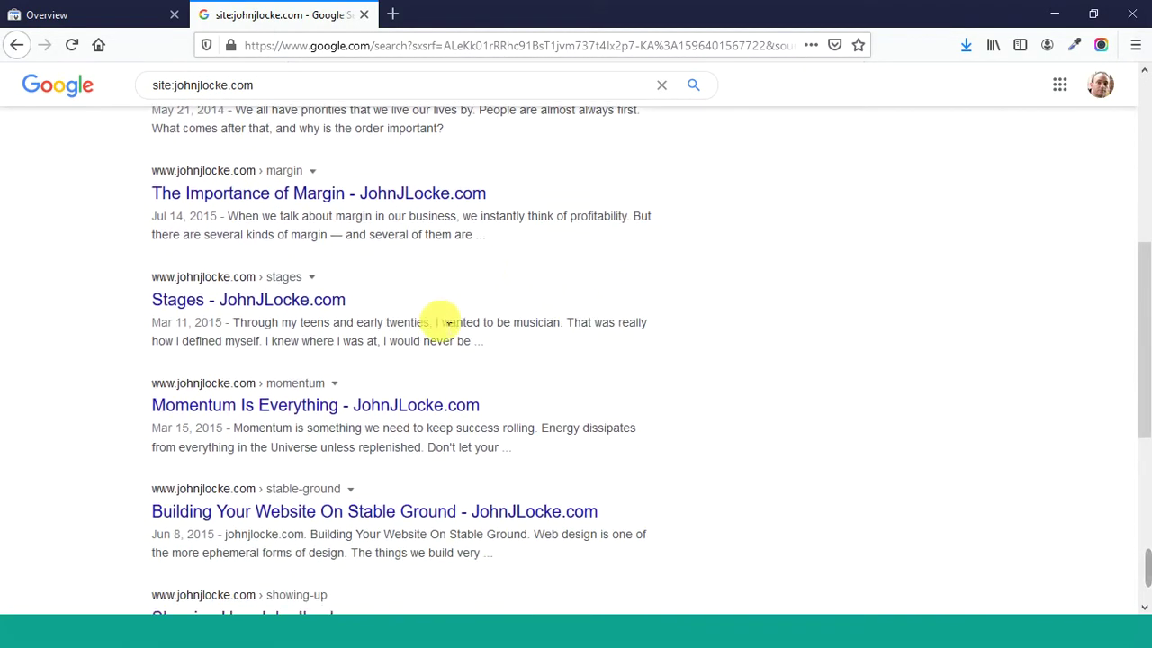
{"action": "scroll", "coordinate": [525, 442], "scroll_direction": "down", "scroll_amount": 5}
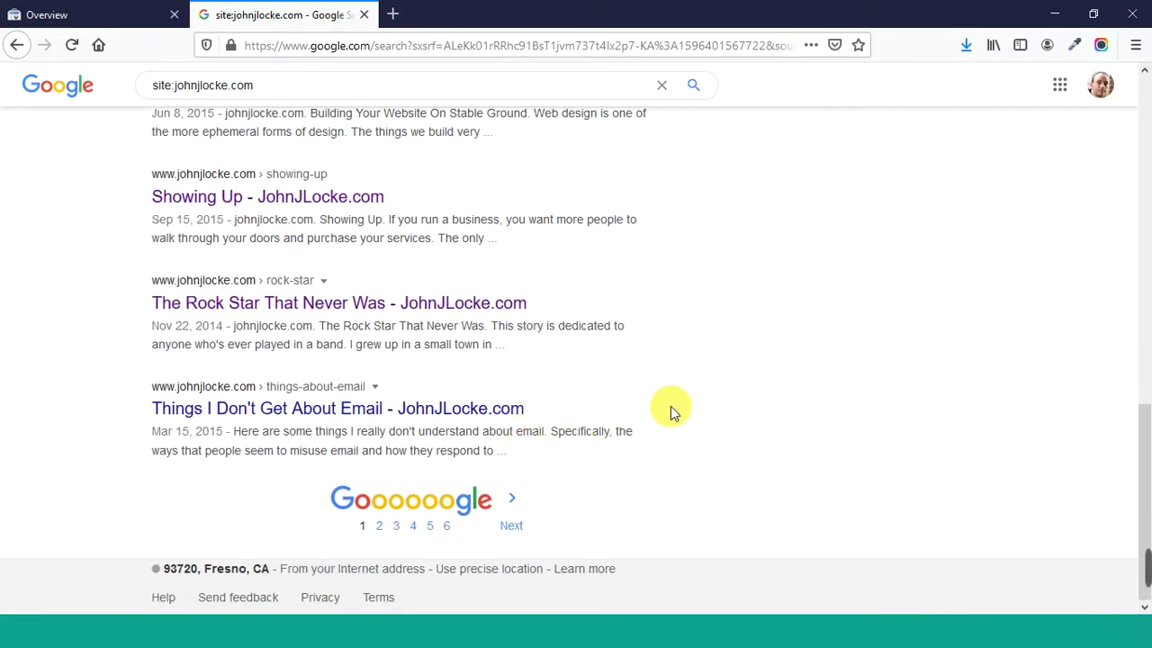
{"action": "scroll", "coordinate": [675, 410], "scroll_direction": "up", "scroll_amount": 10}
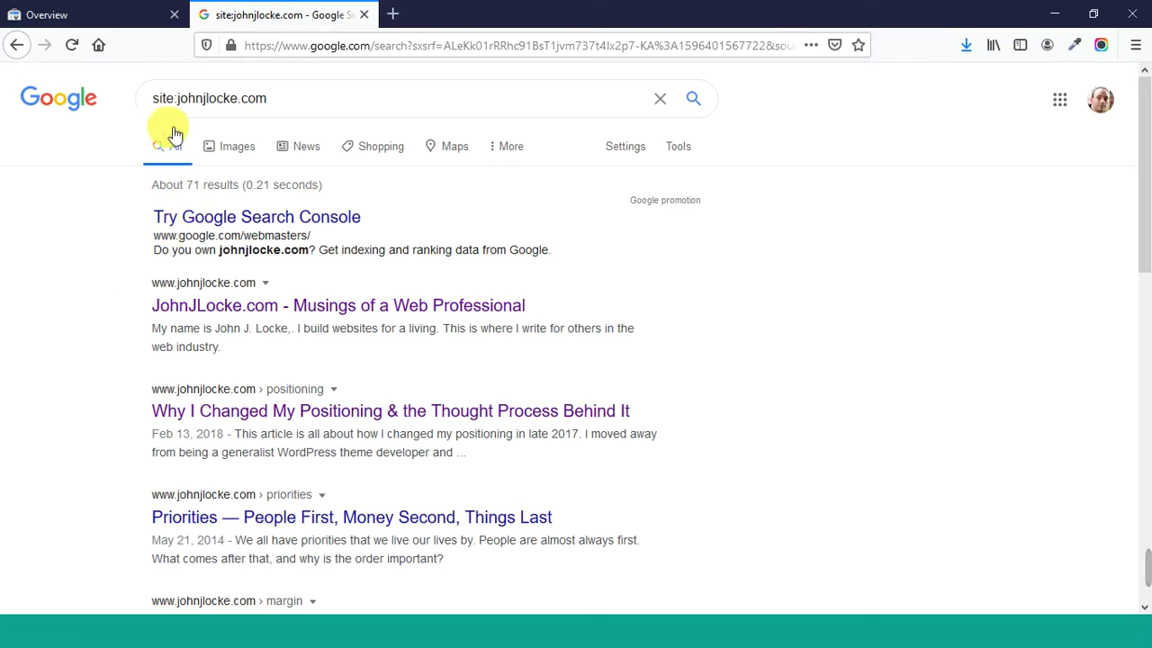
Step: Switch back to Google Search Console and review the Performance and Coverage charts in the site's overview
{"action": "left_click", "coordinate": [147, 18]}
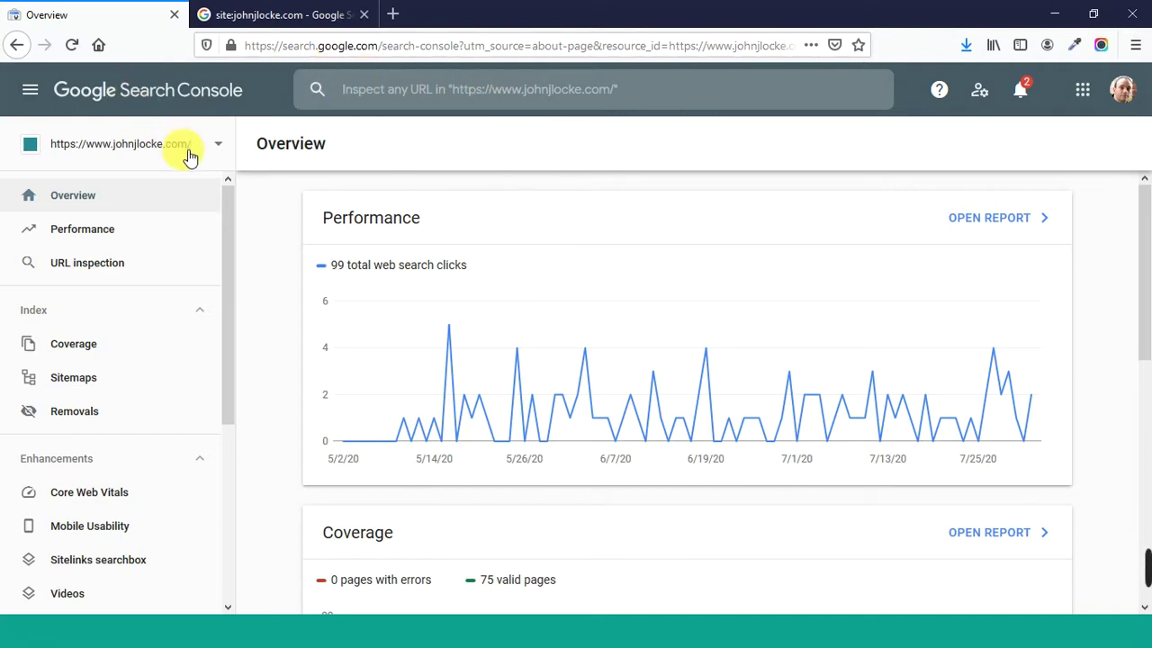
{"action": "scroll", "coordinate": [247, 292], "scroll_direction": "down", "scroll_amount": 2}
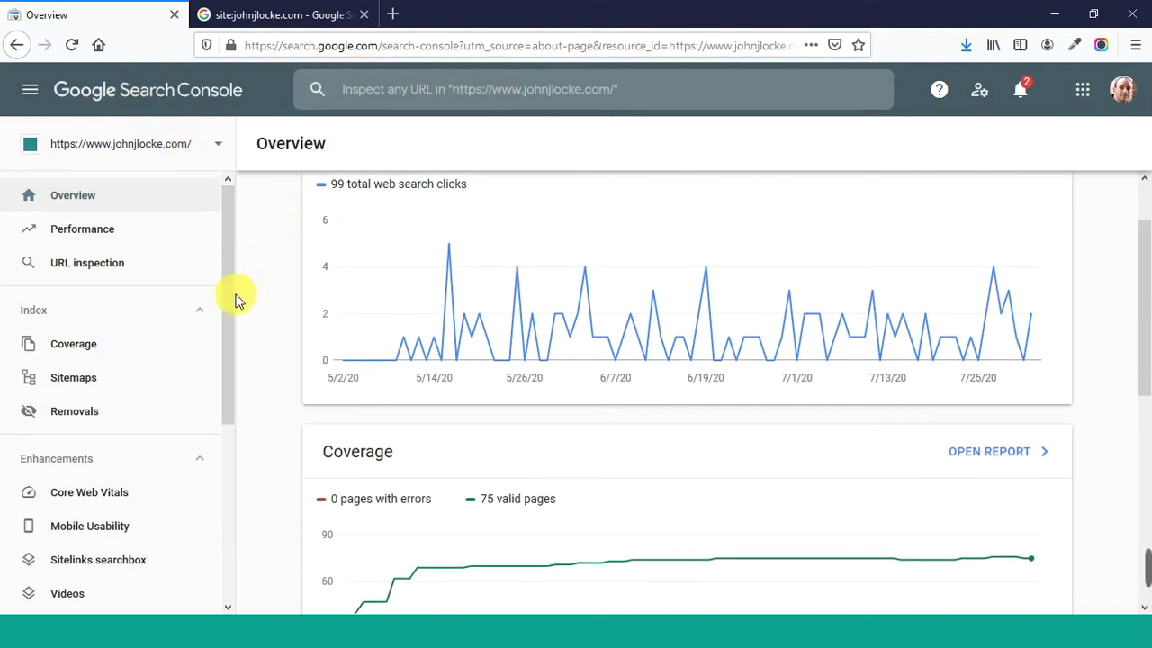
{"action": "scroll", "coordinate": [129, 339], "scroll_direction": "down", "scroll_amount": 2}
{"action": "left_click", "coordinate": [185, 303]}
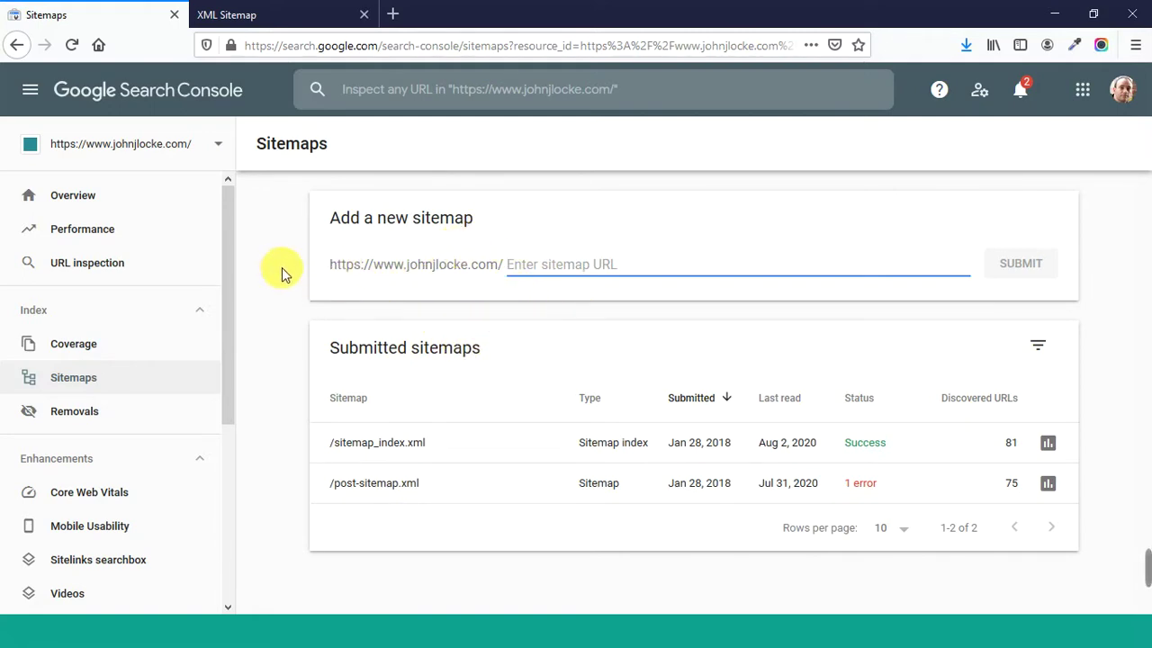
Step: Open post-sitemap.xml from the site's XML sitemap index and examine its listed URLs, then return to Search Console's Sitemaps report
{"action": "left_click", "coordinate": [290, 18]}
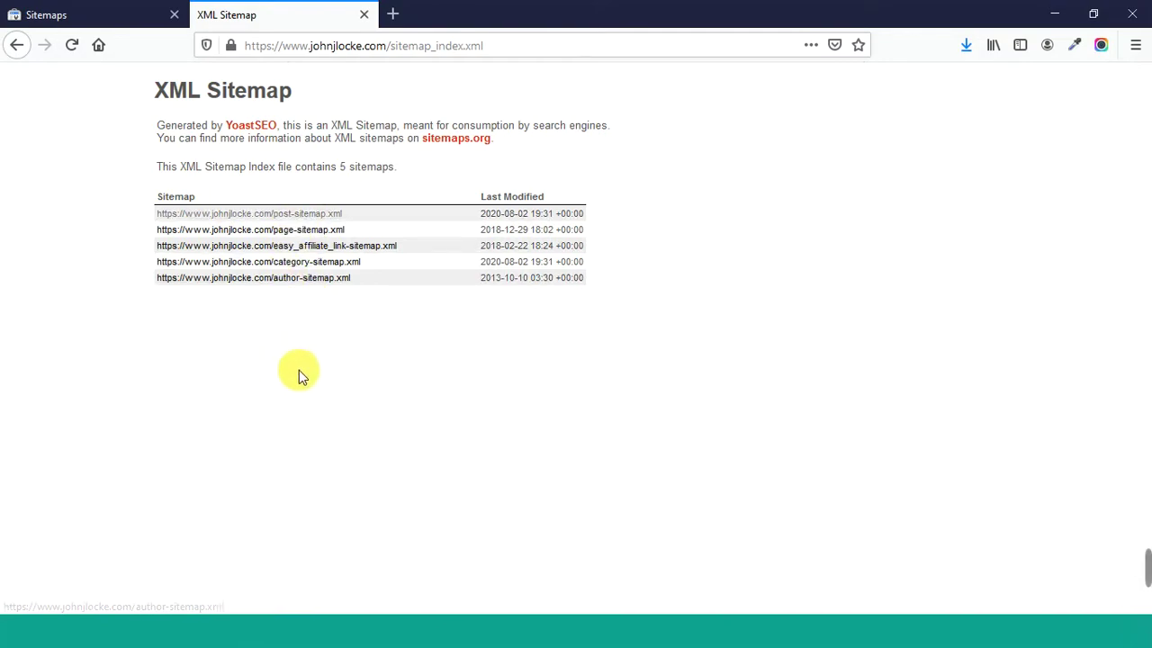
{"action": "left_click", "coordinate": [306, 216]}
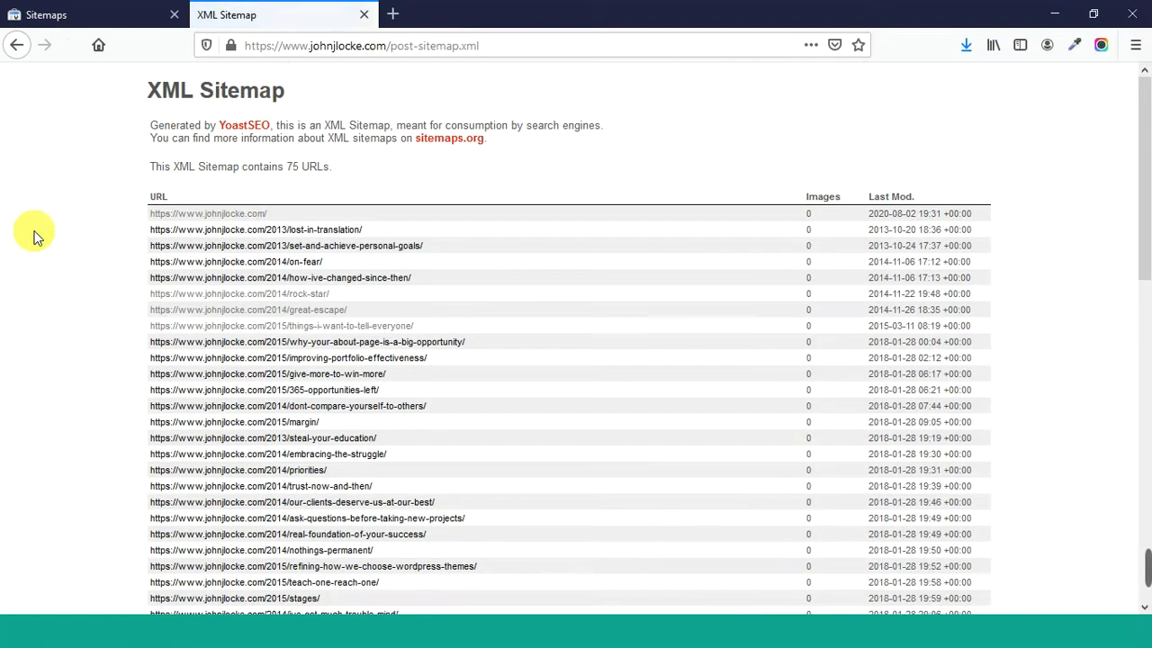
{"action": "scroll", "coordinate": [102, 258], "scroll_direction": "down", "scroll_amount": 10}
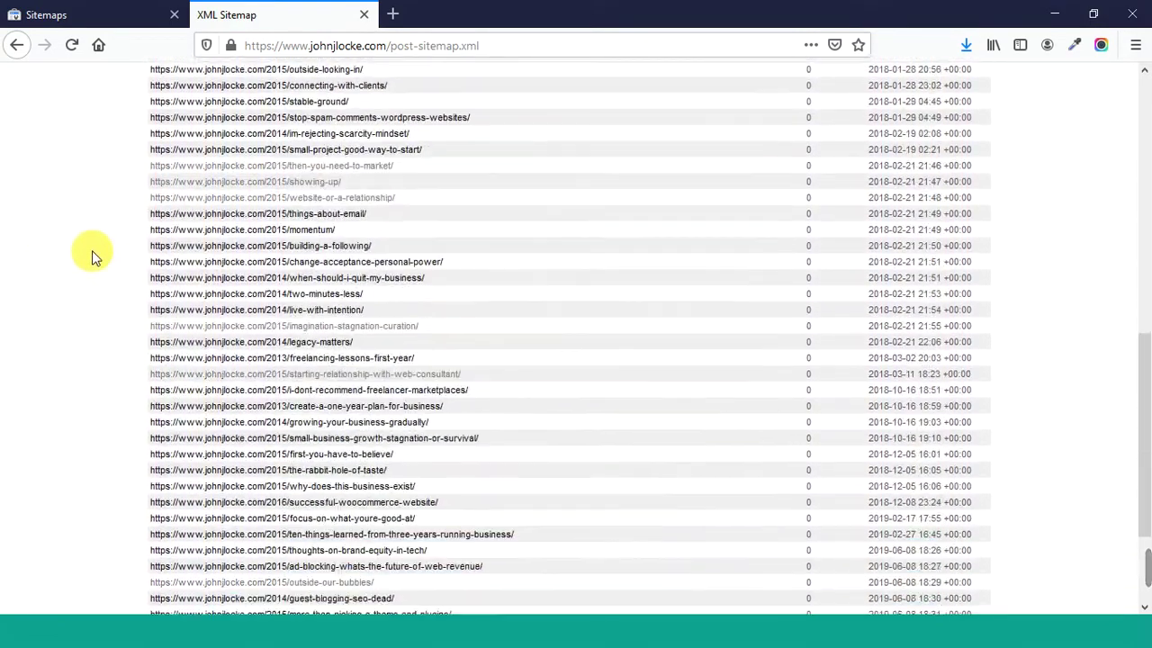
{"action": "scroll", "coordinate": [90, 266], "scroll_direction": "up", "scroll_amount": 12}
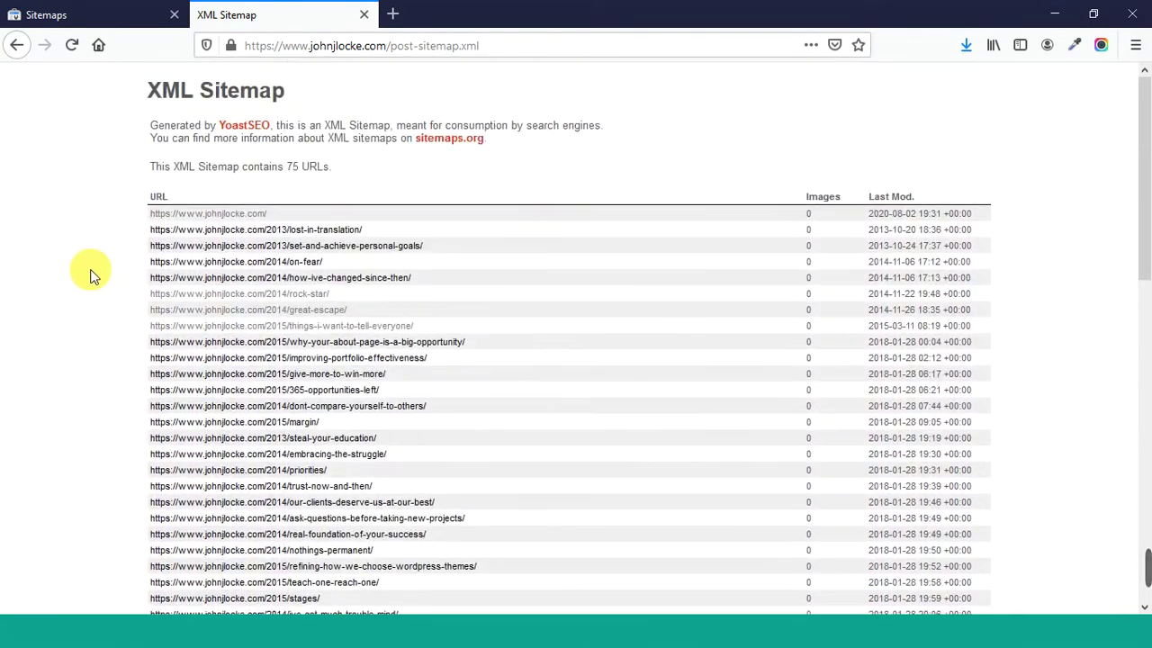
{"action": "scroll", "coordinate": [139, 270], "scroll_direction": "down", "scroll_amount": 3}
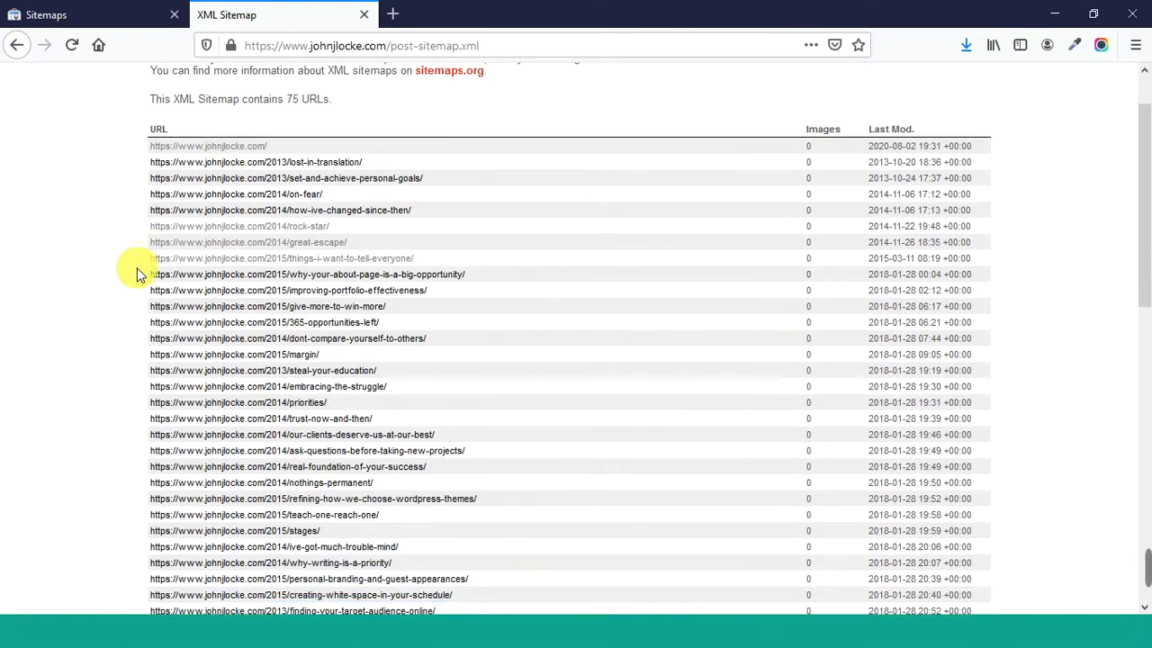
{"action": "scroll", "coordinate": [134, 267], "scroll_direction": "down", "scroll_amount": 4}
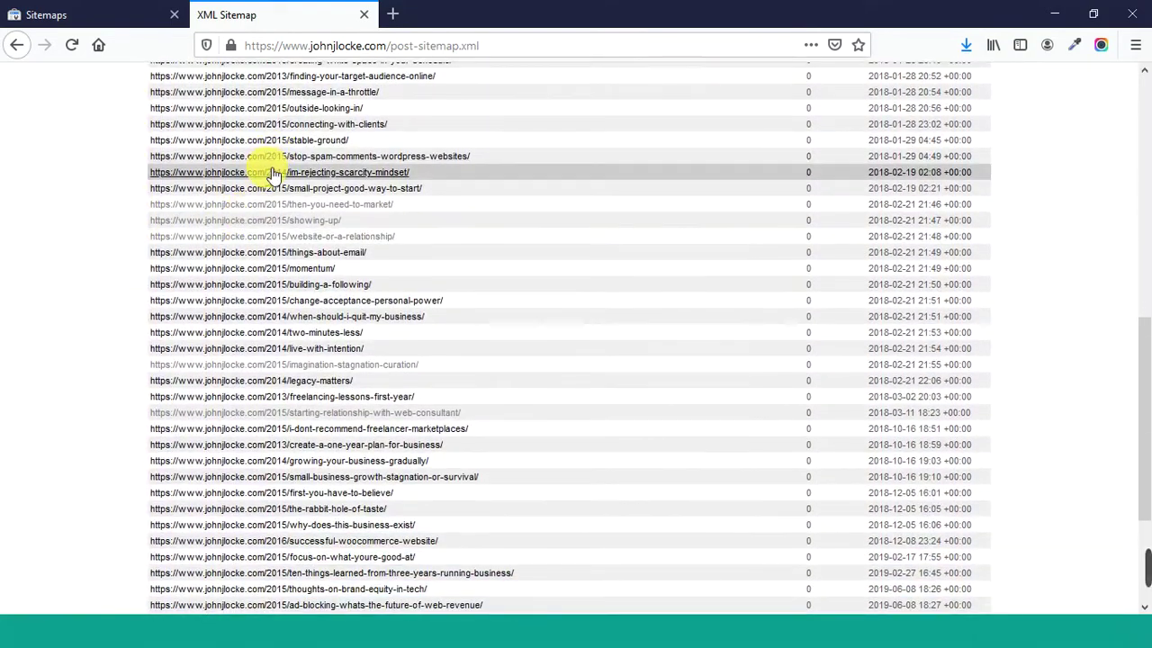
{"action": "scroll", "coordinate": [99, 275], "scroll_direction": "down", "scroll_amount": 2}
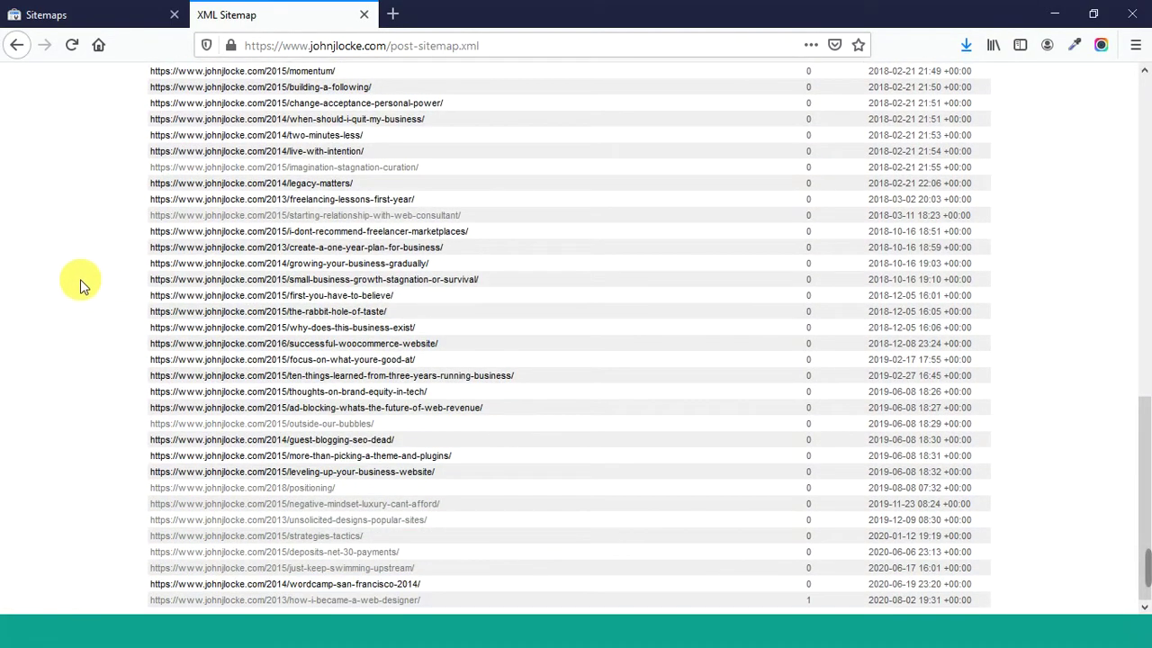
{"action": "scroll", "coordinate": [90, 180], "scroll_direction": "up", "scroll_amount": 5}
{"action": "left_click", "coordinate": [90, 15]}
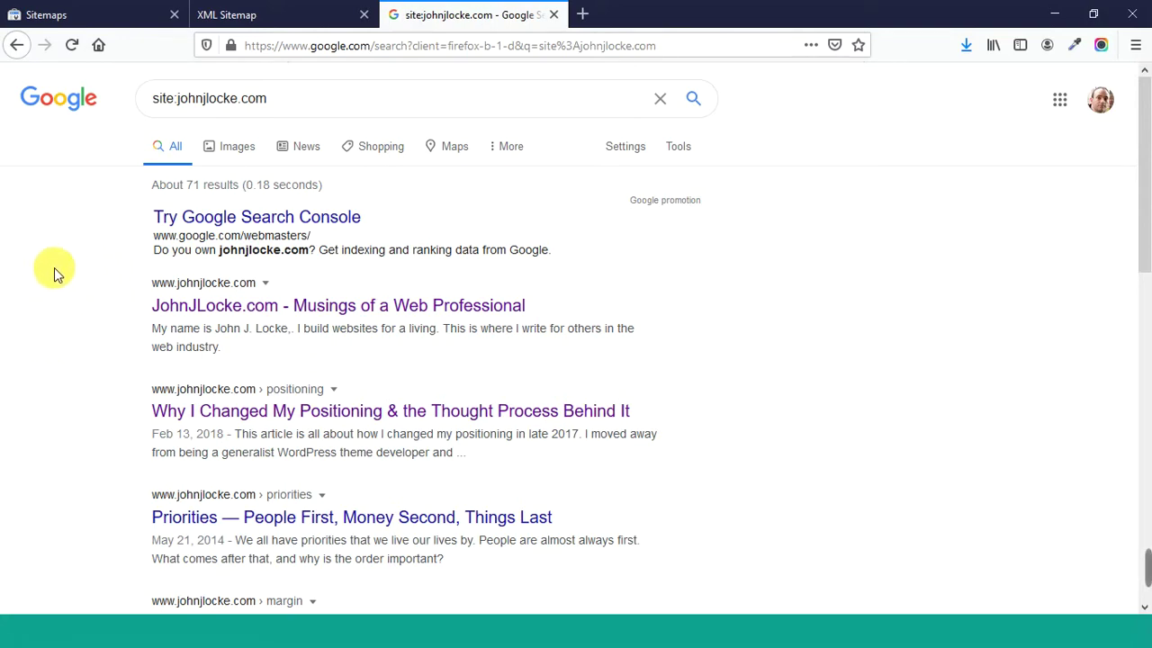
Step: Look over the upper Google results for site:johnjlocke.com again, including the result count
{"action": "scroll", "coordinate": [104, 313], "scroll_direction": "down", "scroll_amount": 2}
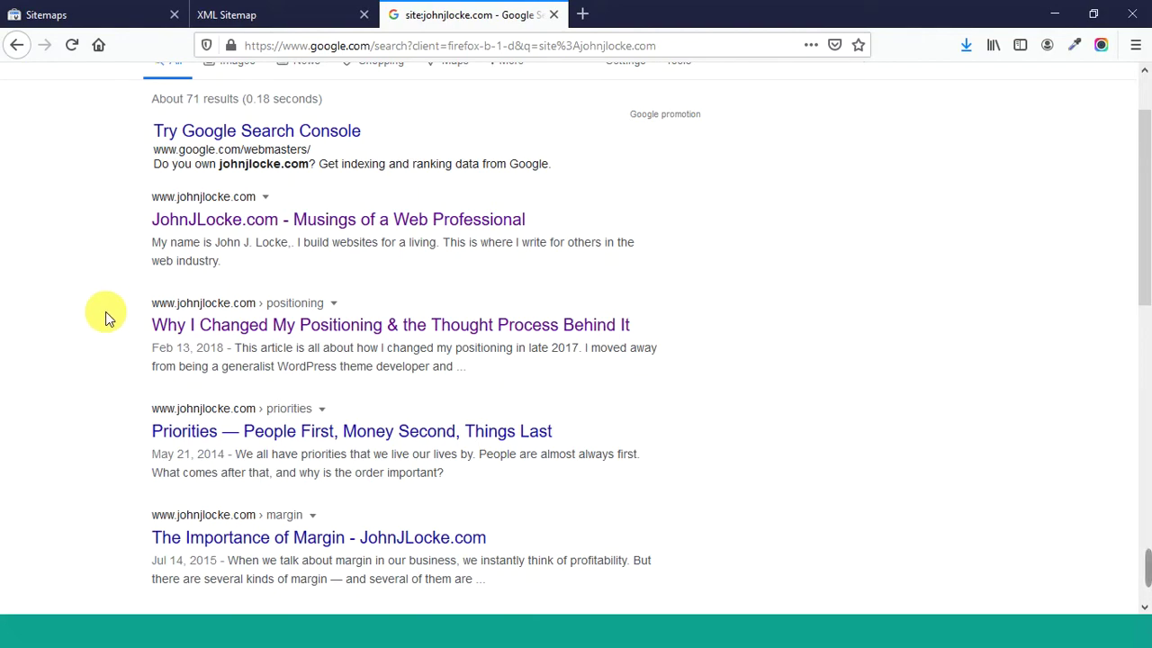
{"action": "scroll", "coordinate": [104, 324], "scroll_direction": "down", "scroll_amount": 4}
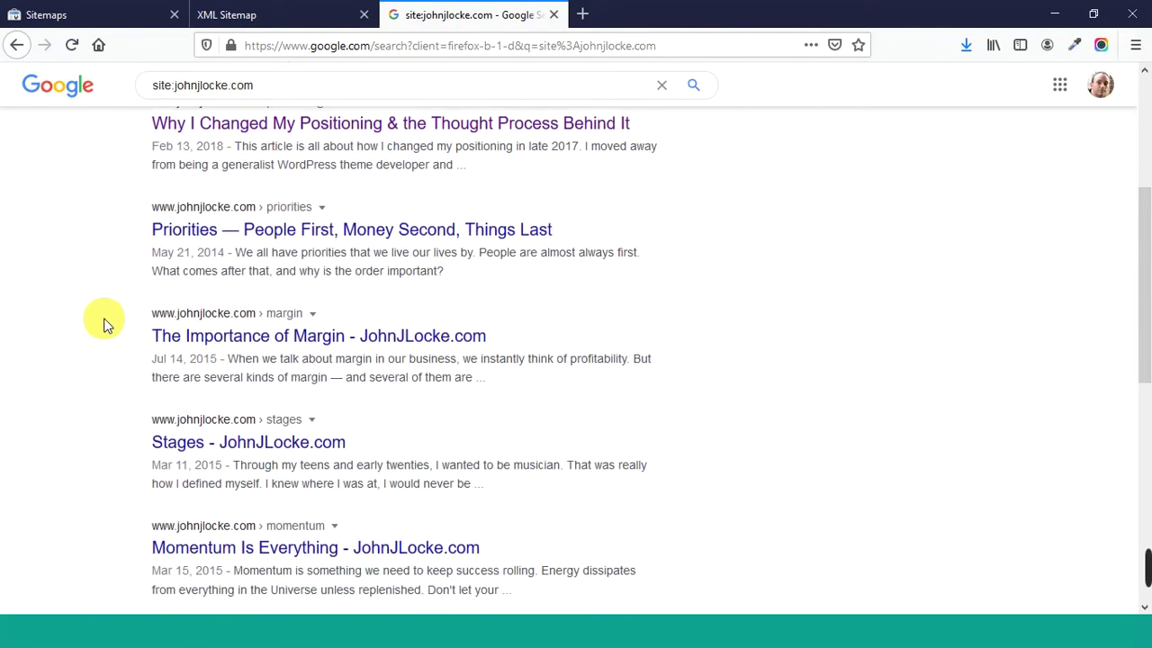
{"action": "scroll", "coordinate": [104, 324], "scroll_direction": "up", "scroll_amount": 5}
{"action": "scroll", "coordinate": [105, 324], "scroll_direction": "up", "scroll_amount": 2}
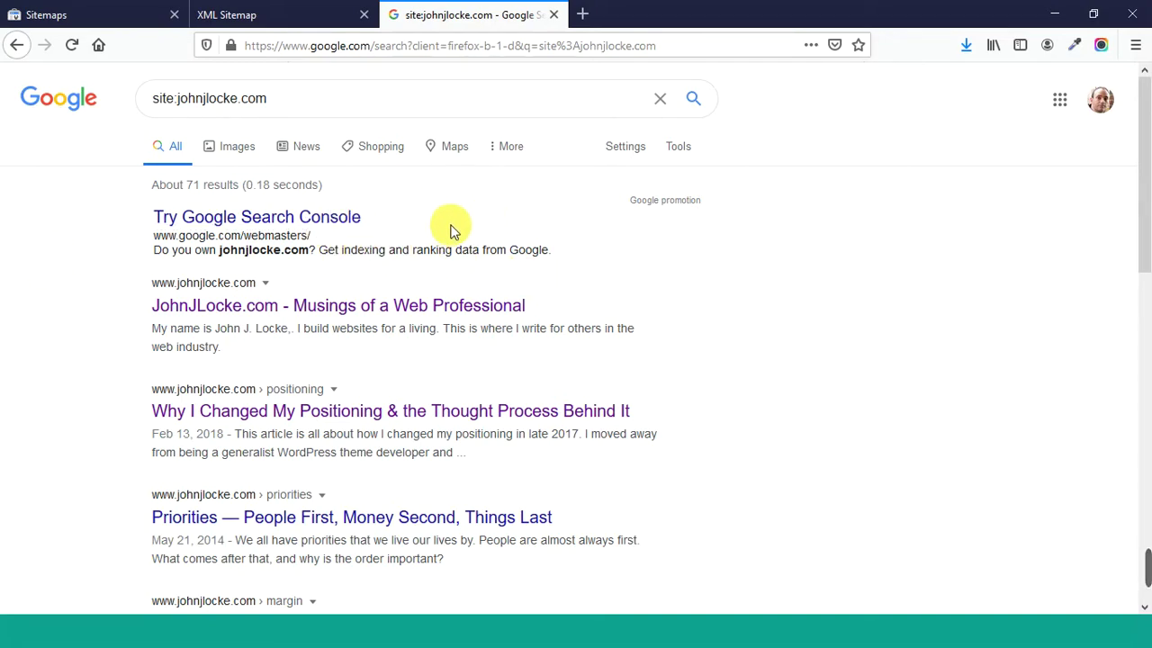
{"action": "scroll", "coordinate": [789, 293], "scroll_direction": "down", "scroll_amount": 3}
{"action": "scroll", "coordinate": [787, 293], "scroll_direction": "up", "scroll_amount": 3}
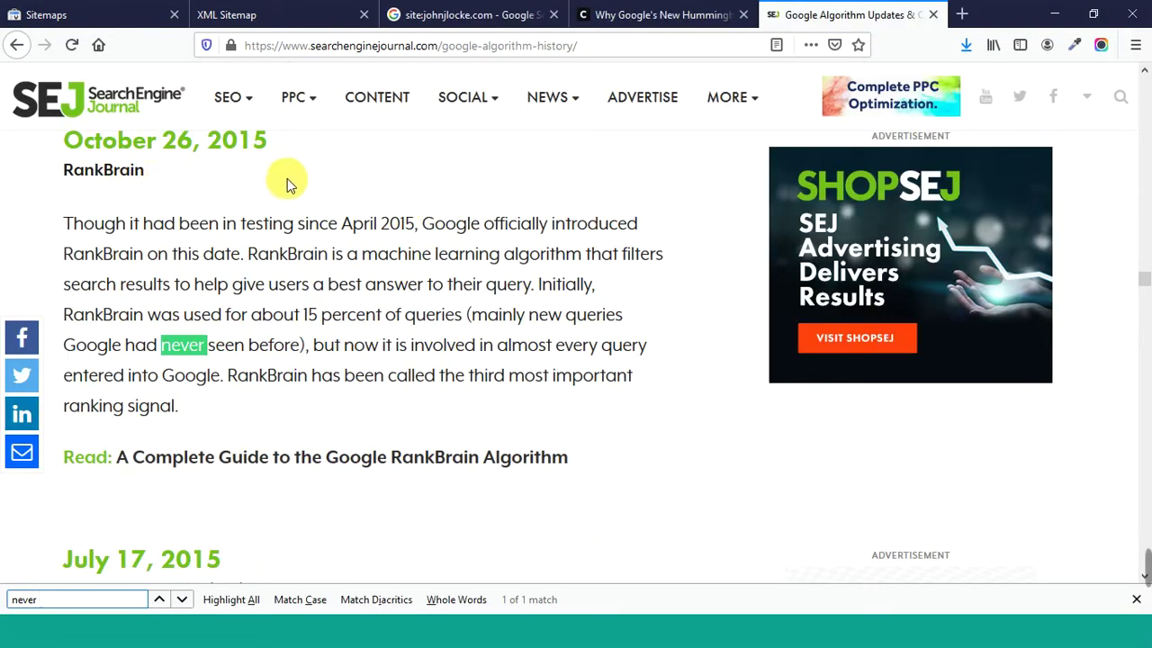
Step: Read the October 26, 2015 RankBrain entry in the Search Engine Journal algorithm history, highlighting the sentence about its importance as a ranking signal
{"action": "left_click", "coordinate": [345, 197]}
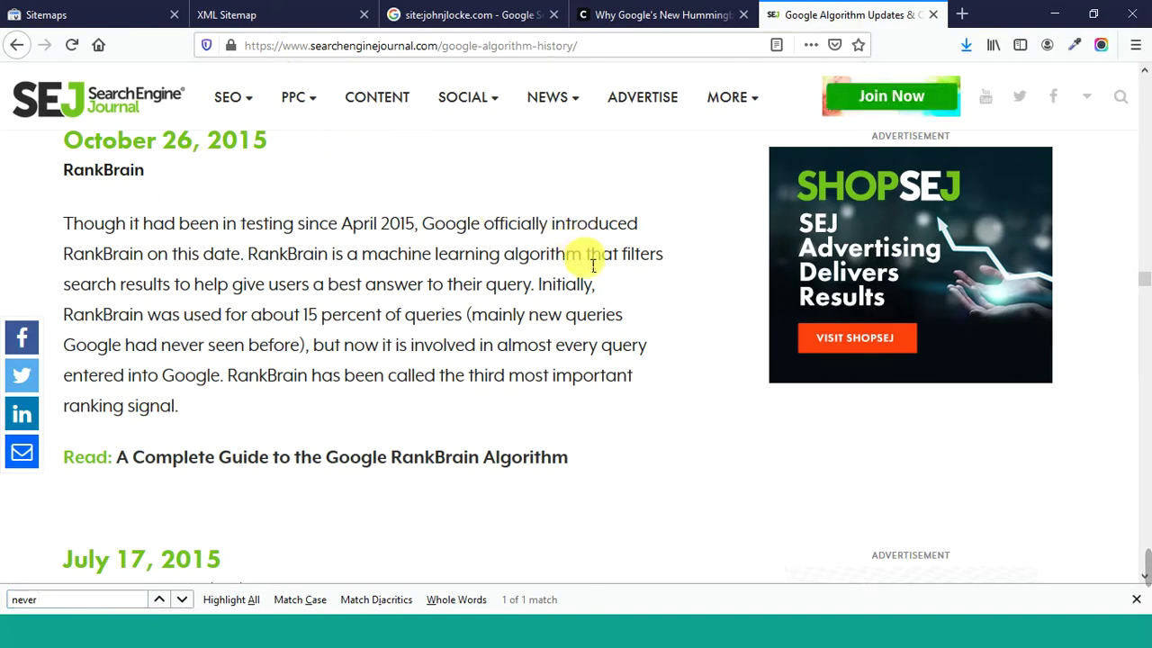
{"action": "scroll", "coordinate": [572, 306], "scroll_direction": "down", "scroll_amount": 2}
{"action": "scroll", "coordinate": [563, 299], "scroll_direction": "up", "scroll_amount": 2}
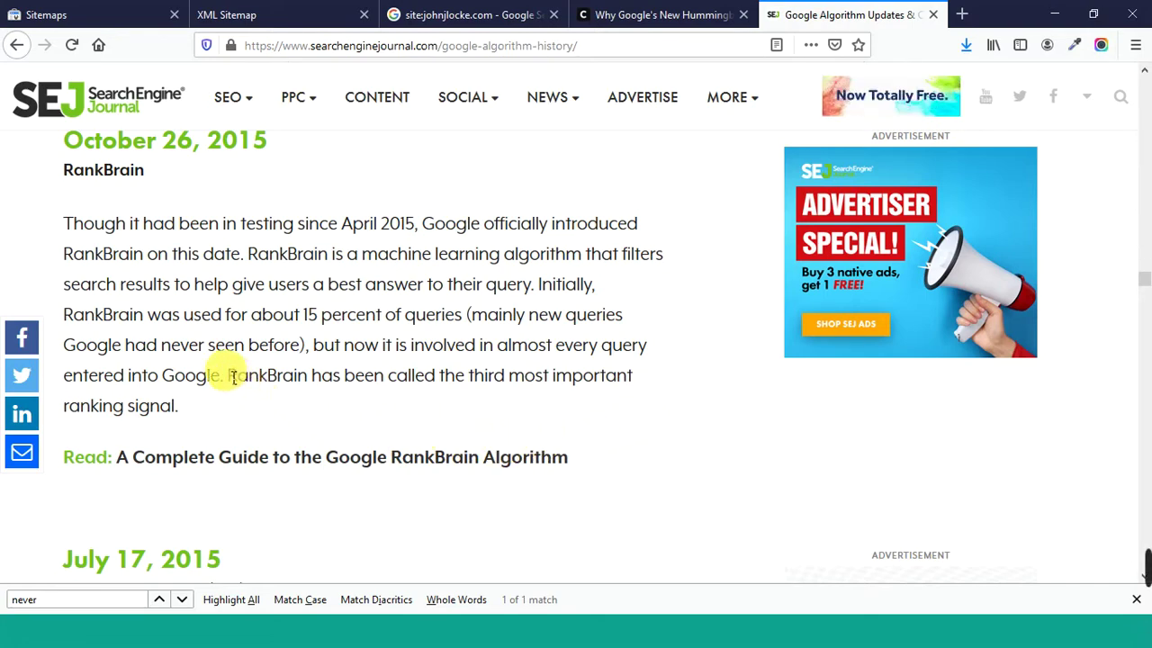
{"action": "double_click", "coordinate": [267, 375]}
{"action": "left_click", "coordinate": [314, 399]}
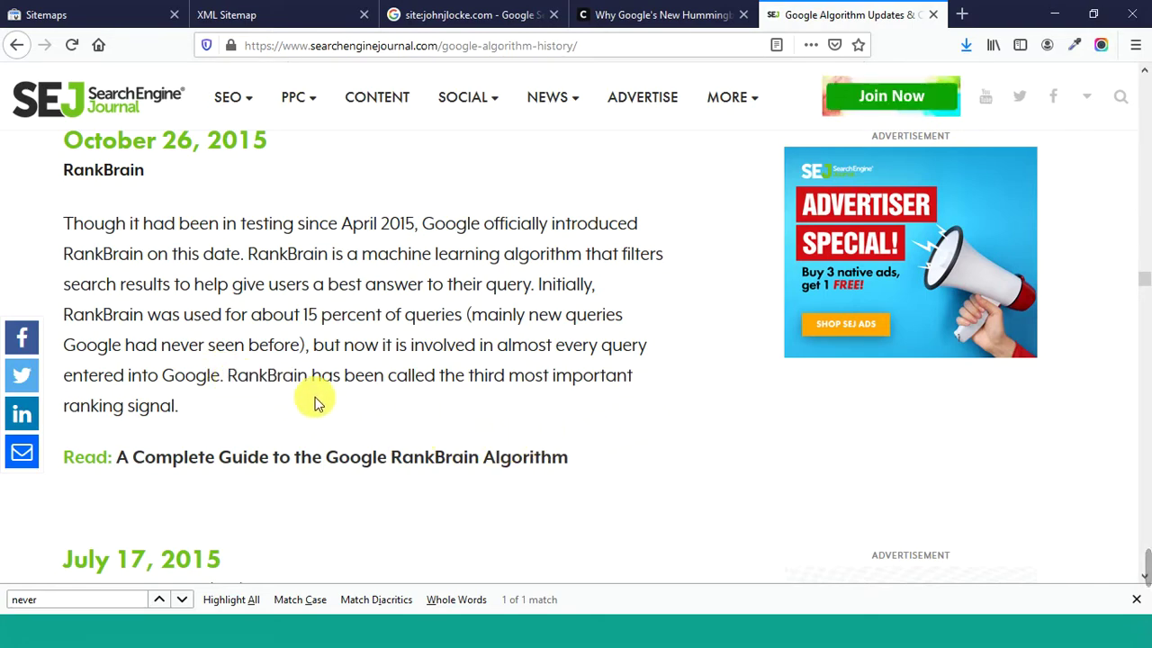
{"action": "left_click_drag", "start_coordinate": [229, 376], "coordinate": [301, 404]}
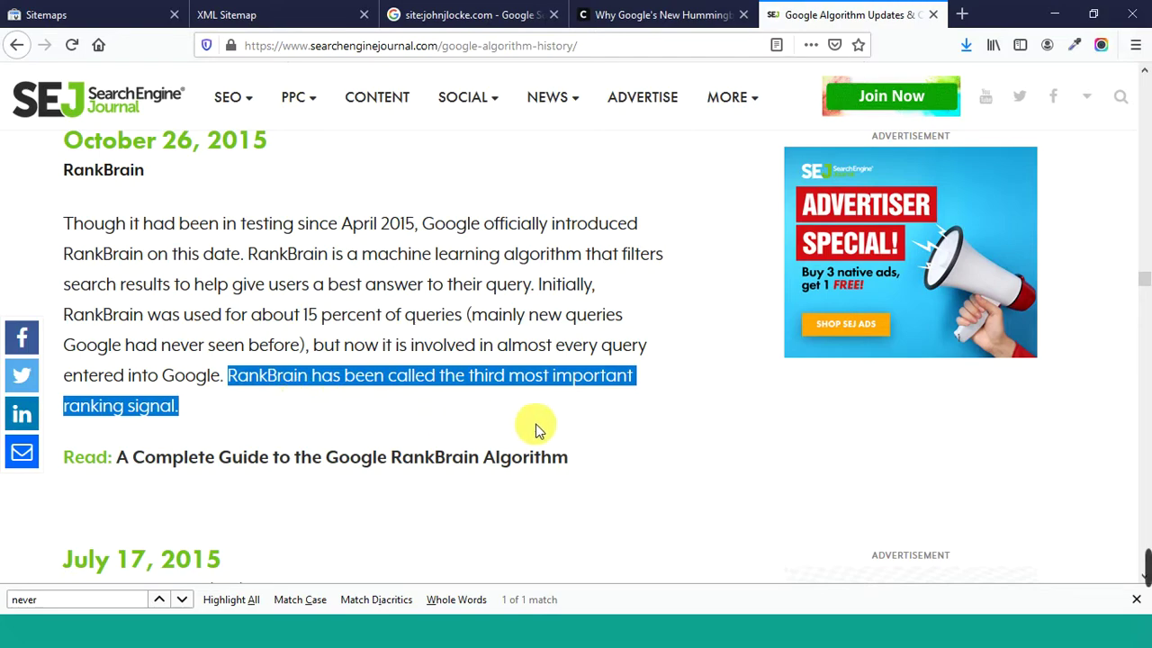
{"action": "left_click", "coordinate": [641, 430]}
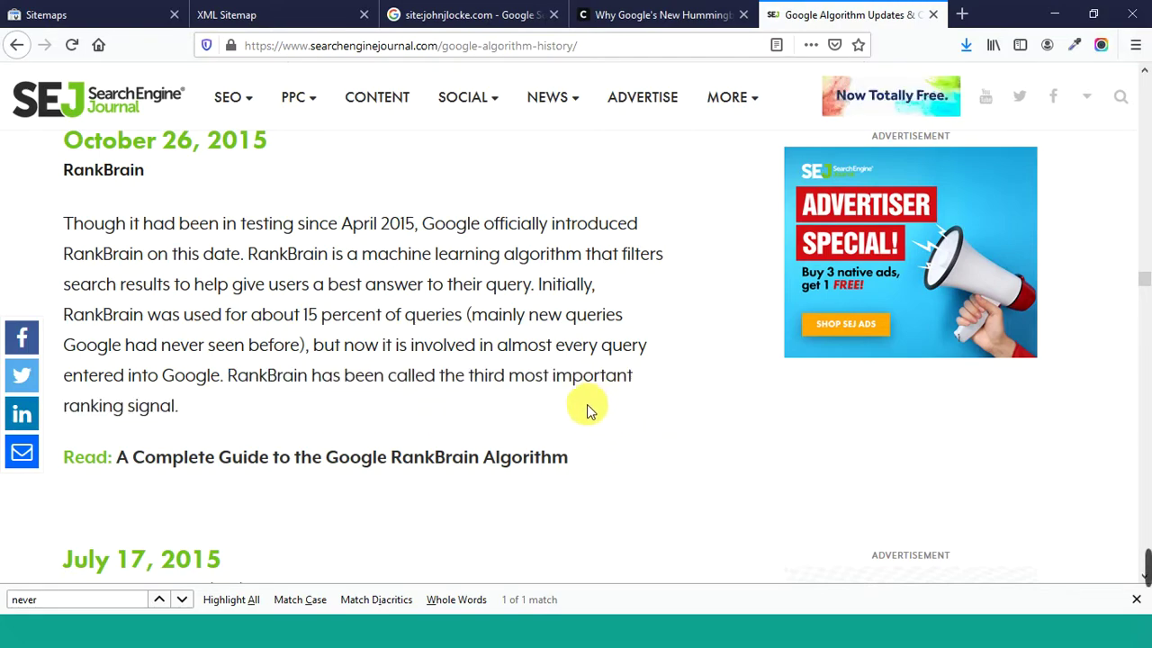
{"action": "scroll", "coordinate": [605, 403], "scroll_direction": "down", "scroll_amount": 2}
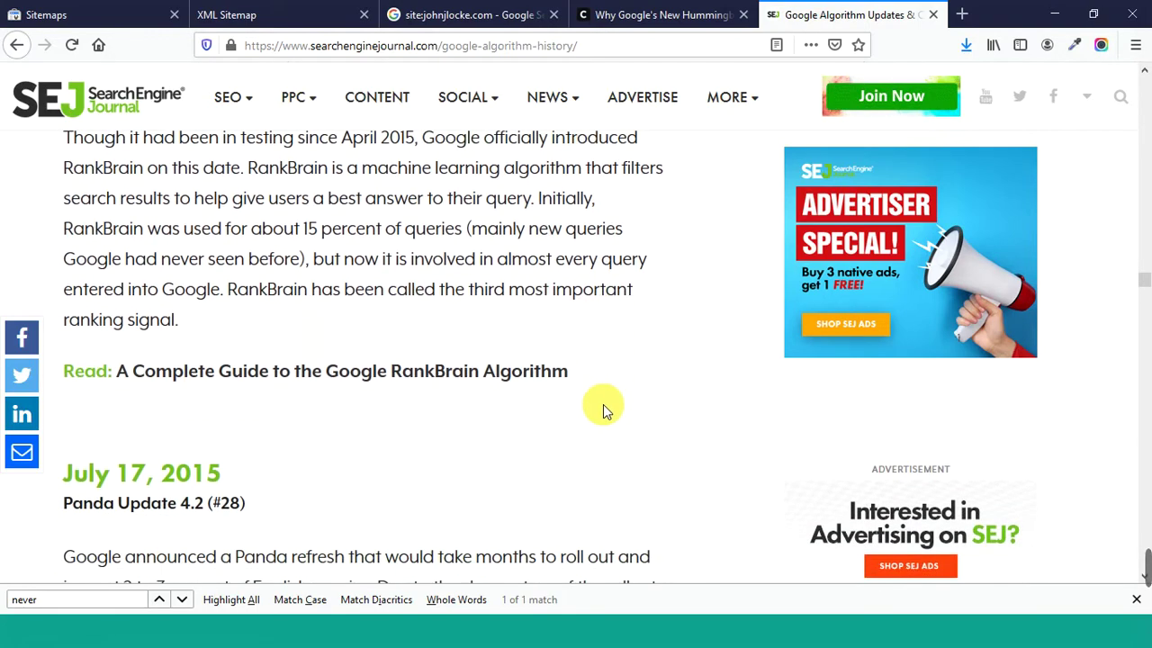
{"action": "scroll", "coordinate": [603, 405], "scroll_direction": "up", "scroll_amount": 3}
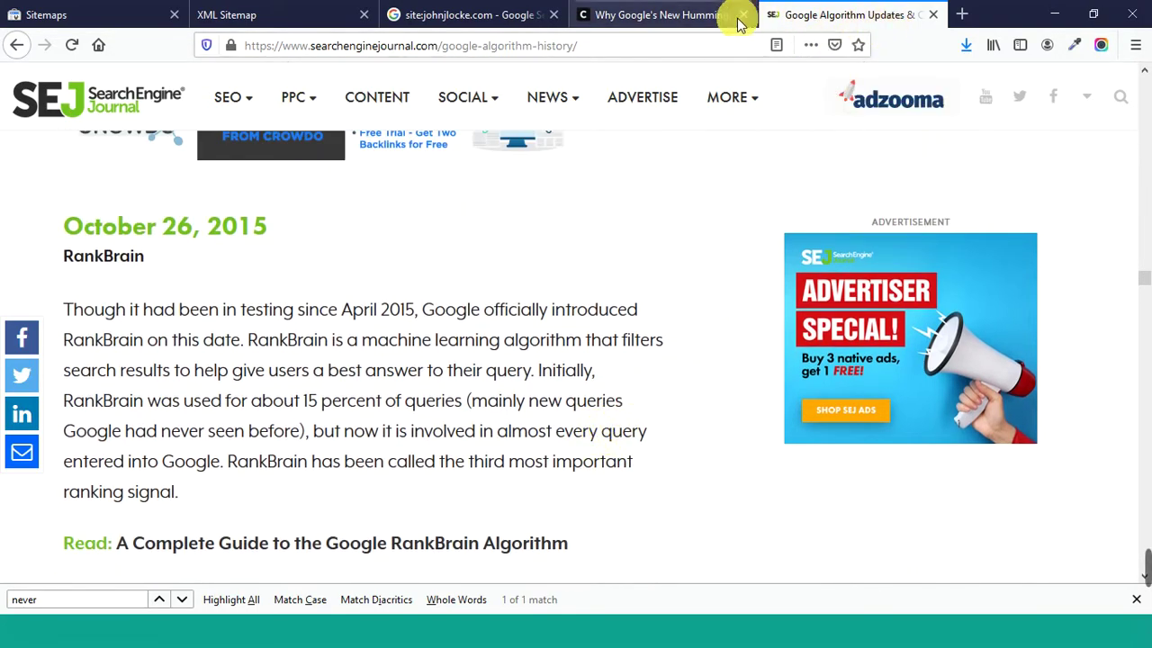
Step: Switch to the Copyblogger article on Google Hummingbird and read its introduction about the October 3rd, 2013 announcement
{"action": "left_click", "coordinate": [697, 20]}
{"action": "scroll", "coordinate": [666, 369], "scroll_direction": "up", "scroll_amount": 12}
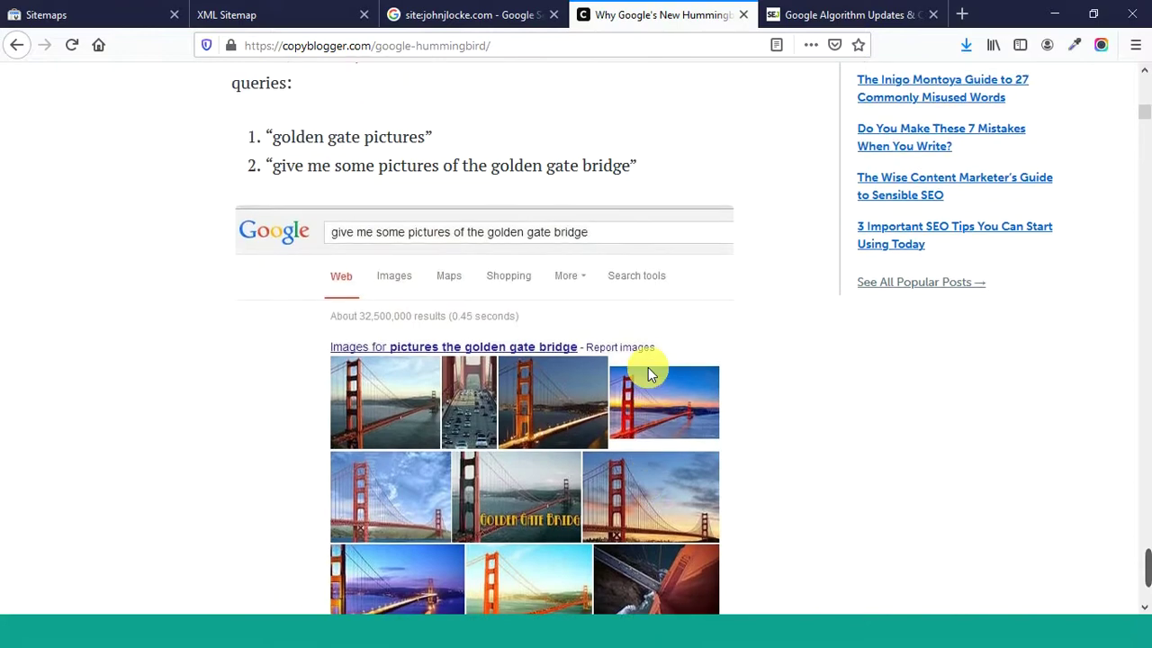
{"action": "scroll", "coordinate": [645, 382], "scroll_direction": "up", "scroll_amount": 7}
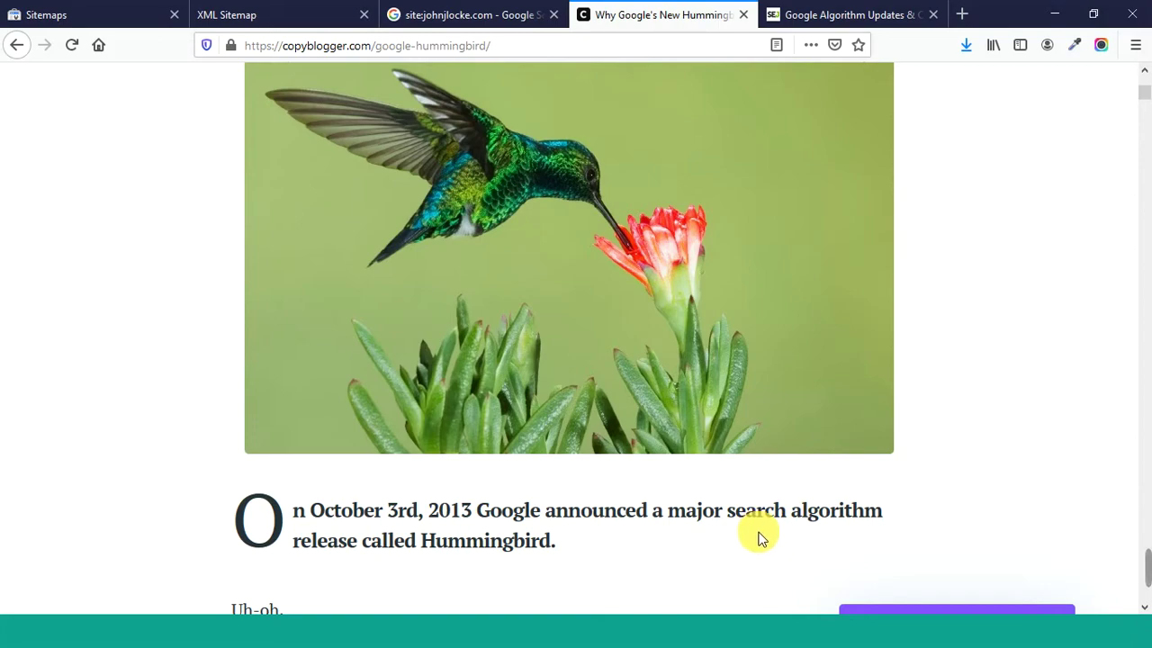
{"action": "scroll", "coordinate": [756, 535], "scroll_direction": "down", "scroll_amount": 1}
{"action": "scroll", "coordinate": [748, 522], "scroll_direction": "down", "scroll_amount": 2}
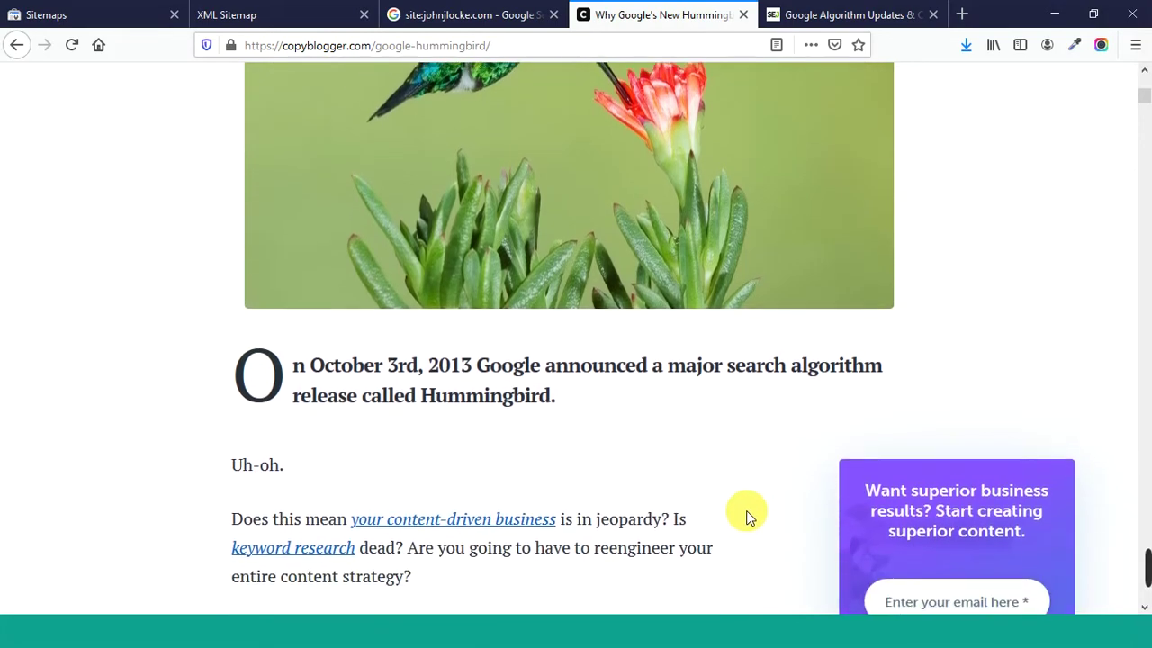
Step: Continue reading the Copyblogger Hummingbird article, highlighting the sentence about handling "conversational" search queries
{"action": "scroll", "coordinate": [743, 513], "scroll_direction": "down", "scroll_amount": 4}
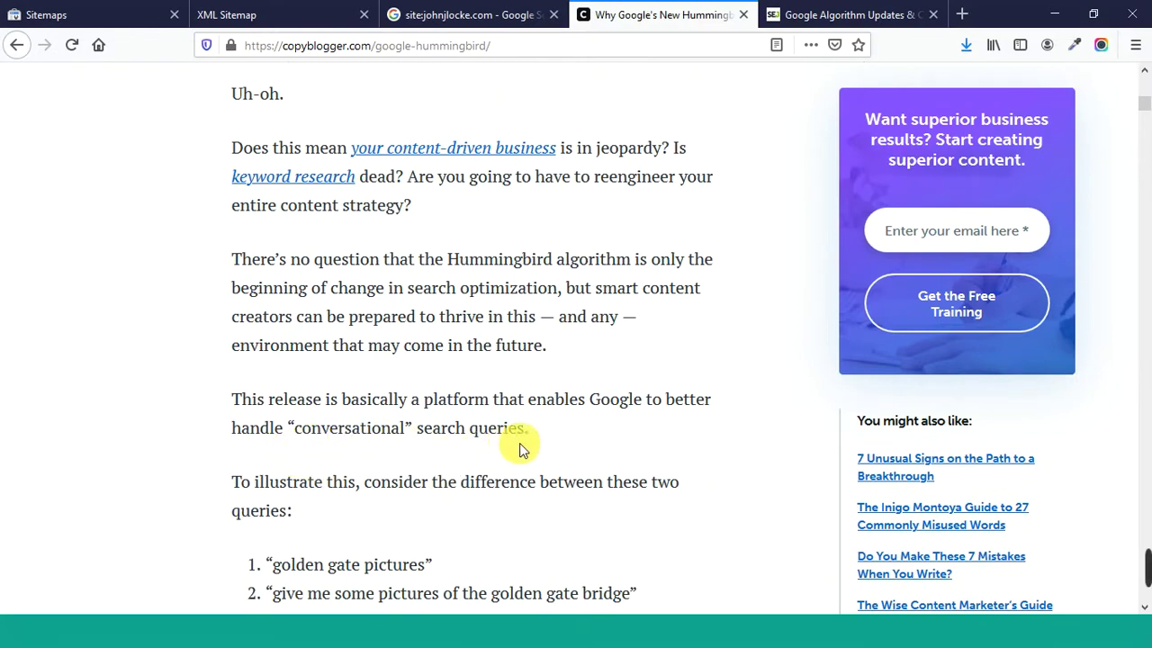
{"action": "left_click_drag", "start_coordinate": [533, 430], "coordinate": [164, 406]}
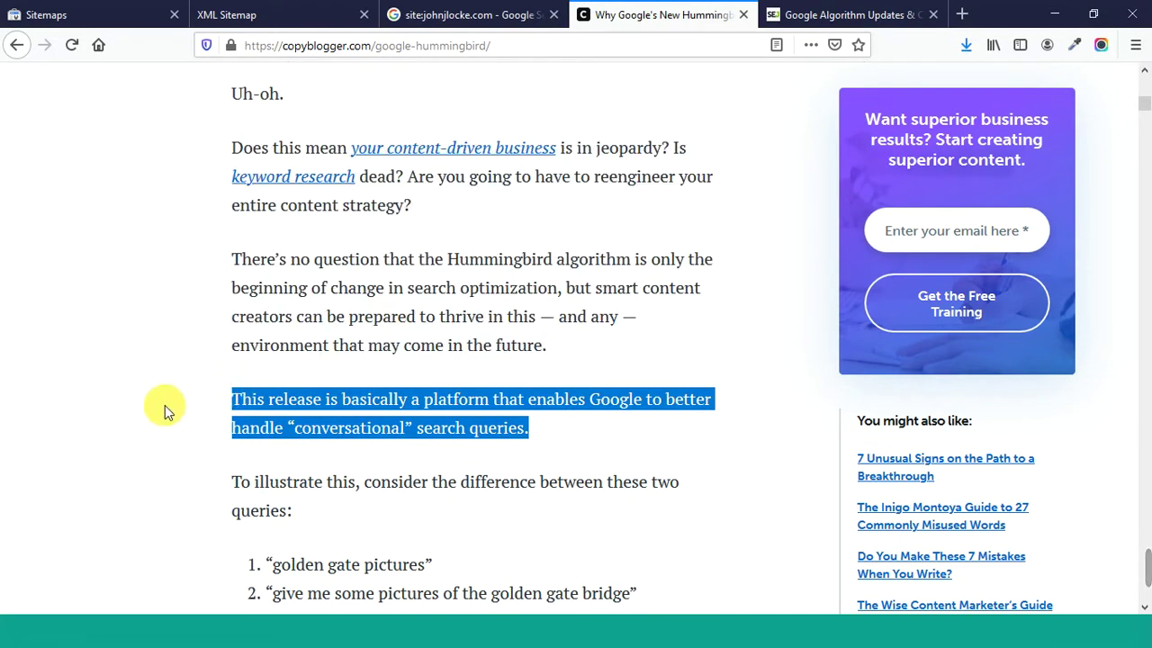
{"action": "left_click", "coordinate": [178, 412]}
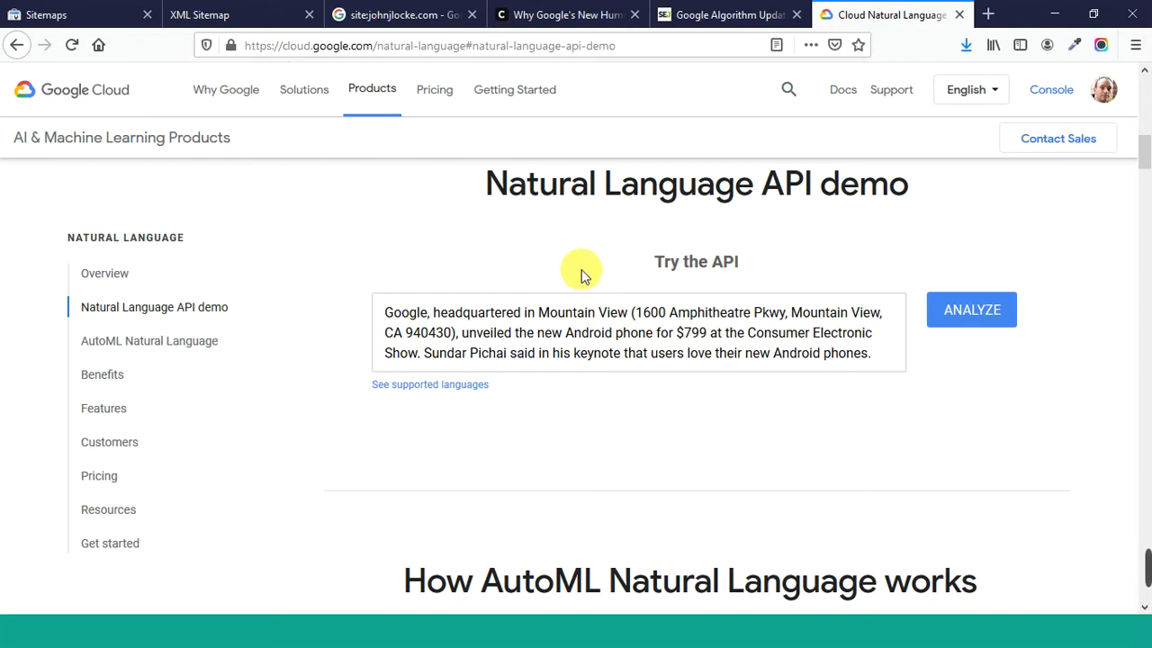
Step: Analyze the sample text in Google Cloud's Natural Language API demo and examine the extracted entities, their types and salience
{"action": "left_click", "coordinate": [972, 309]}
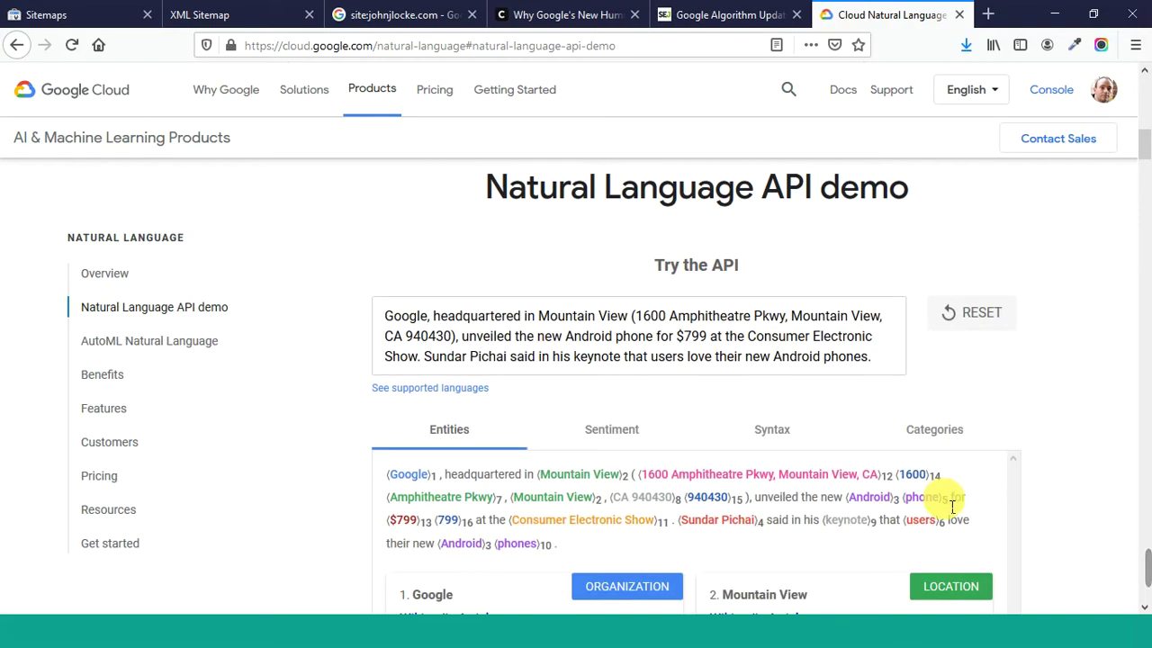
{"action": "scroll", "coordinate": [972, 483], "scroll_direction": "down", "scroll_amount": 2}
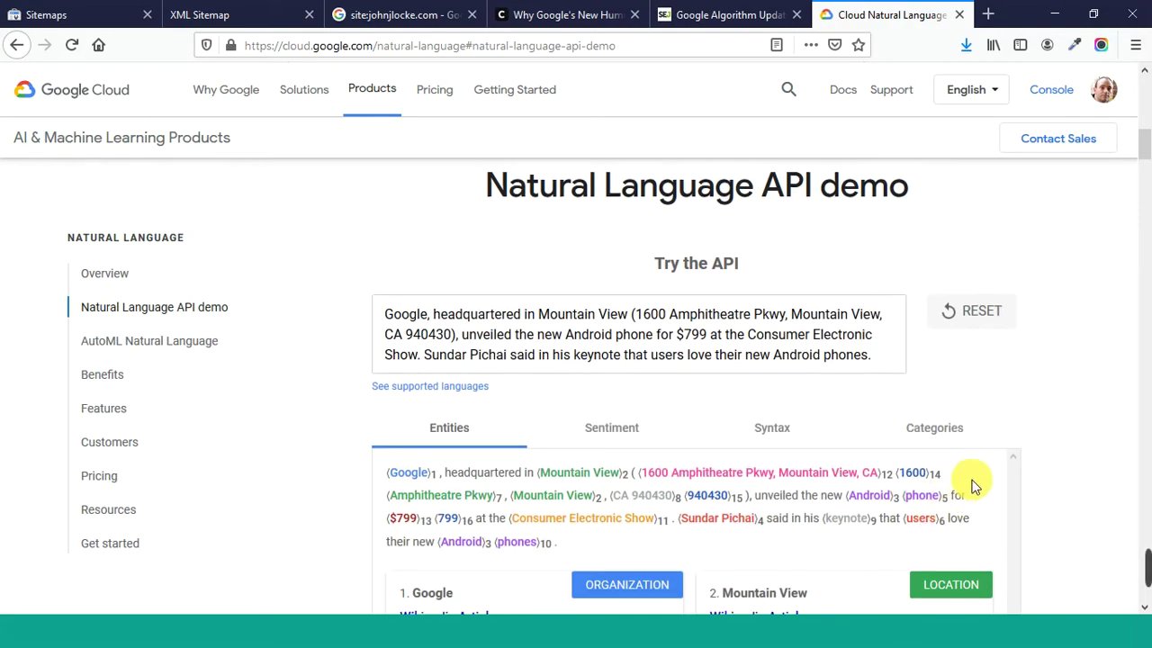
{"action": "scroll", "coordinate": [999, 438], "scroll_direction": "down", "scroll_amount": 2}
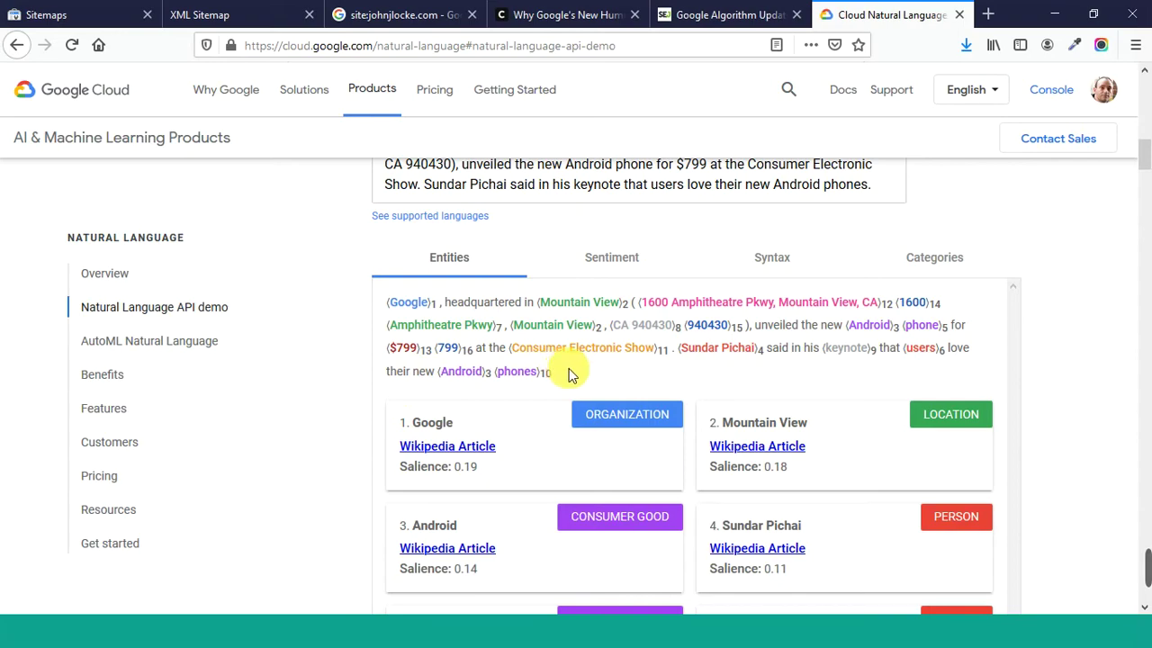
{"action": "scroll", "coordinate": [1049, 415], "scroll_direction": "down", "scroll_amount": 5}
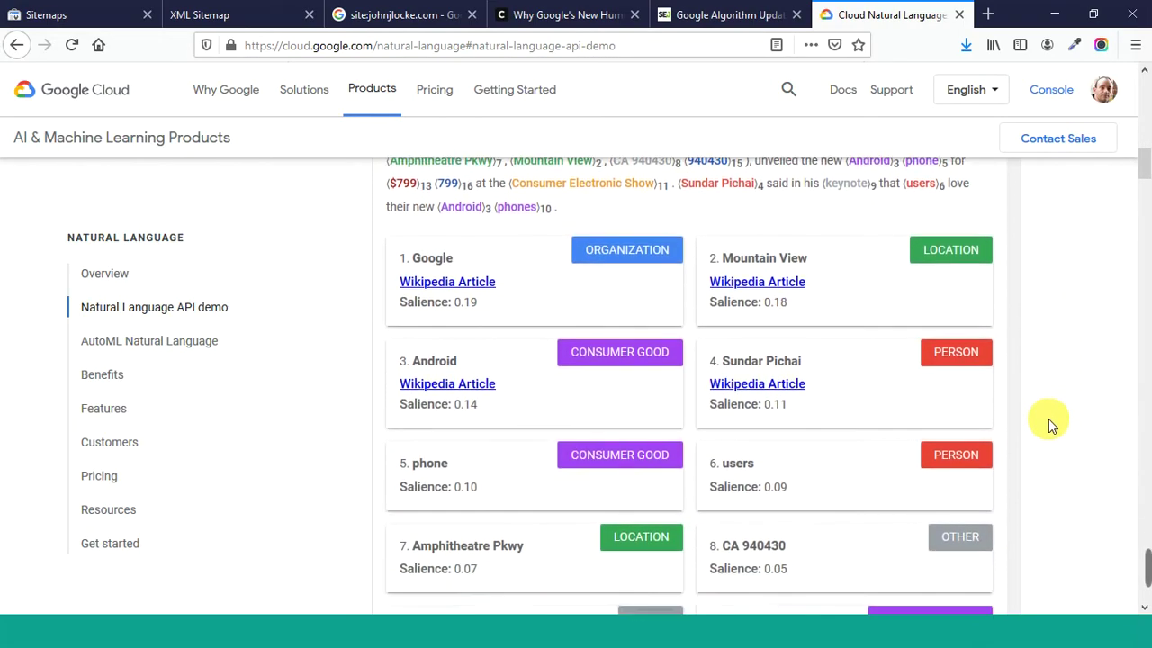
{"action": "scroll", "coordinate": [1086, 414], "scroll_direction": "down", "scroll_amount": 6}
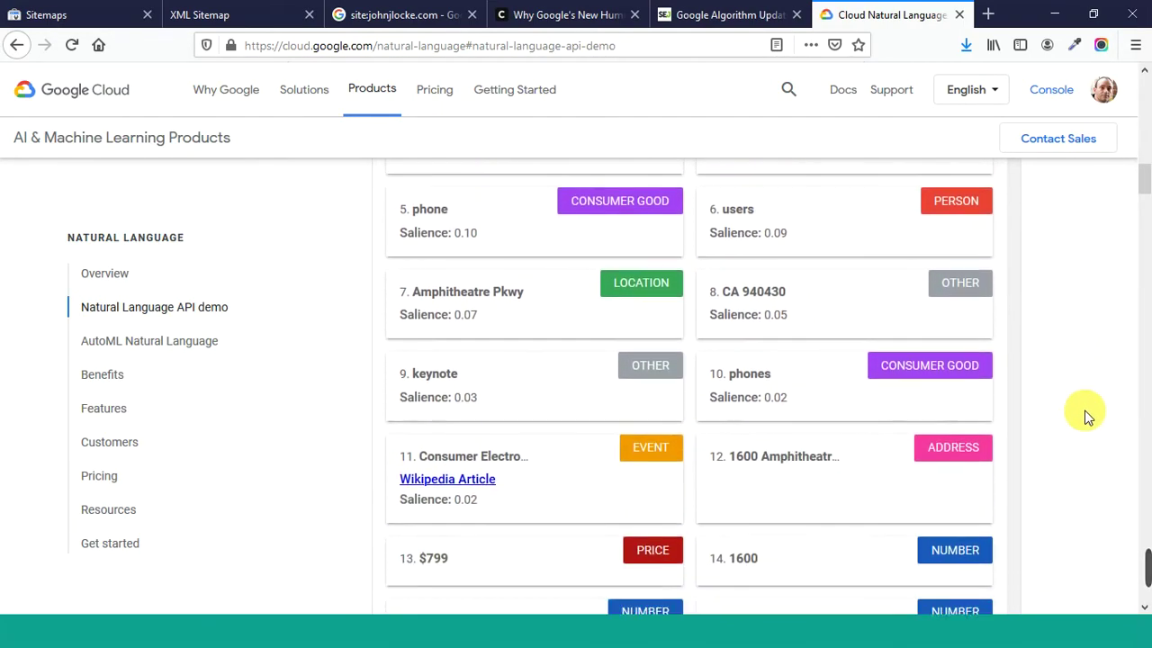
{"action": "scroll", "coordinate": [1053, 427], "scroll_direction": "up", "scroll_amount": 15}
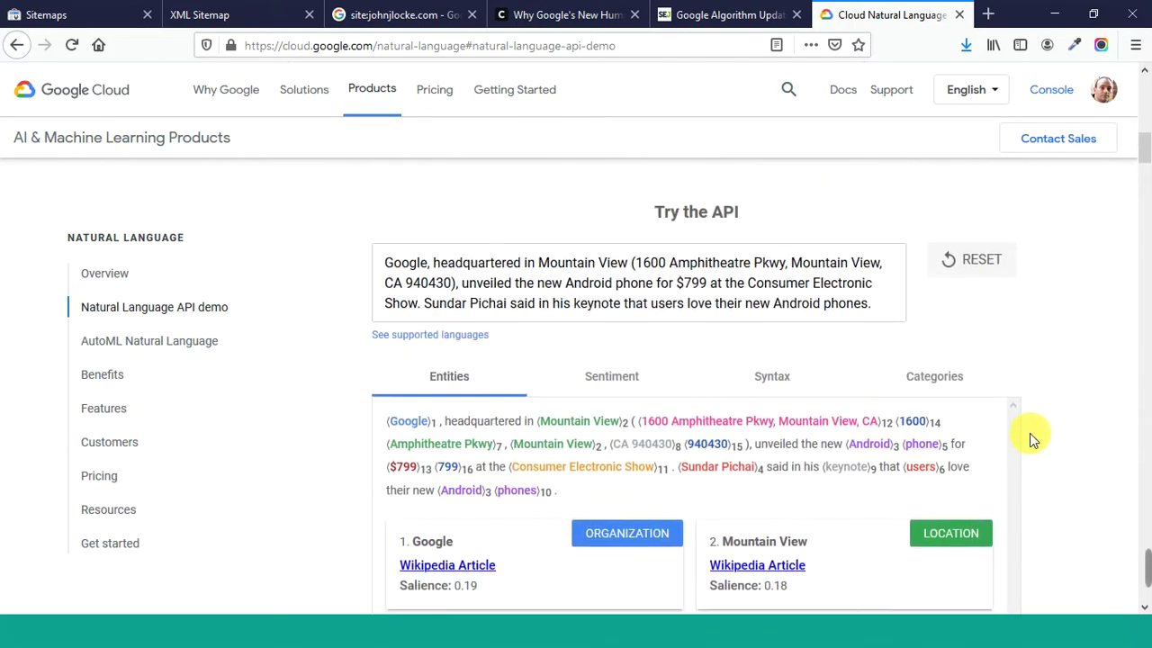
{"action": "scroll", "coordinate": [1030, 413], "scroll_direction": "up", "scroll_amount": 4}
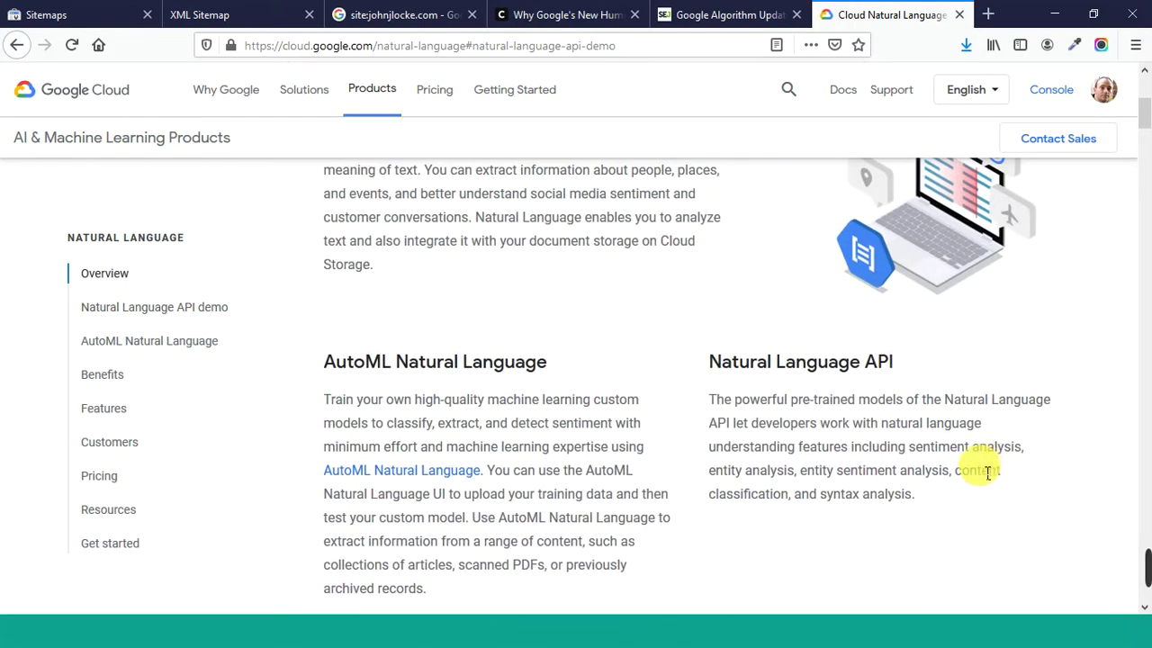
Step: Switch back to the Google results for site:johnjlocke.com and look over the first listings
{"action": "left_click", "coordinate": [407, 16]}
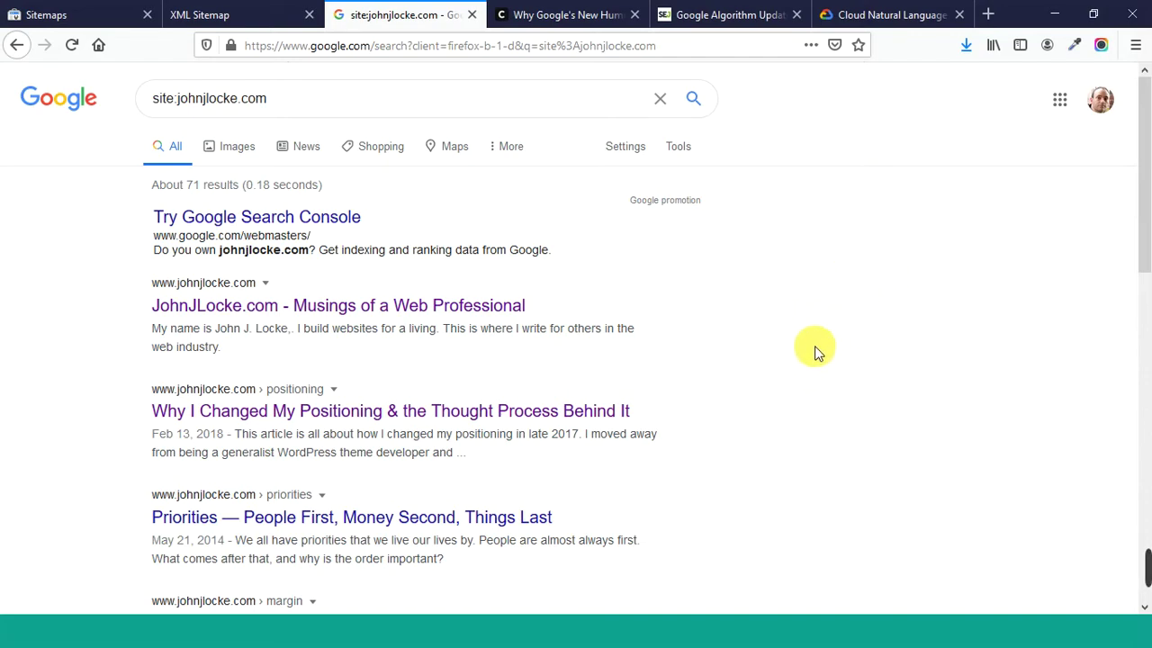
{"action": "scroll", "coordinate": [816, 352], "scroll_direction": "down", "scroll_amount": 2}
{"action": "scroll", "coordinate": [810, 355], "scroll_direction": "up", "scroll_amount": 2}
Step: Return to the Cloud Natural Language page and review the entity cards in the API demo's results again
{"action": "left_click", "coordinate": [934, 9]}
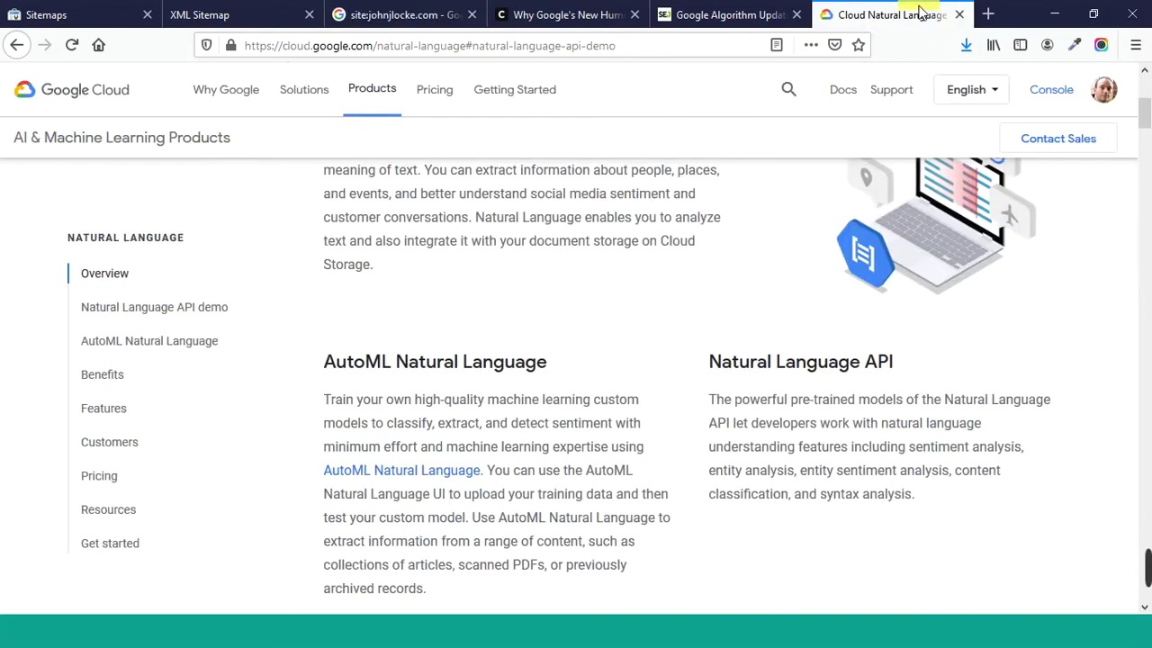
{"action": "scroll", "coordinate": [702, 404], "scroll_direction": "up", "scroll_amount": 3}
{"action": "scroll", "coordinate": [711, 404], "scroll_direction": "down", "scroll_amount": 10}
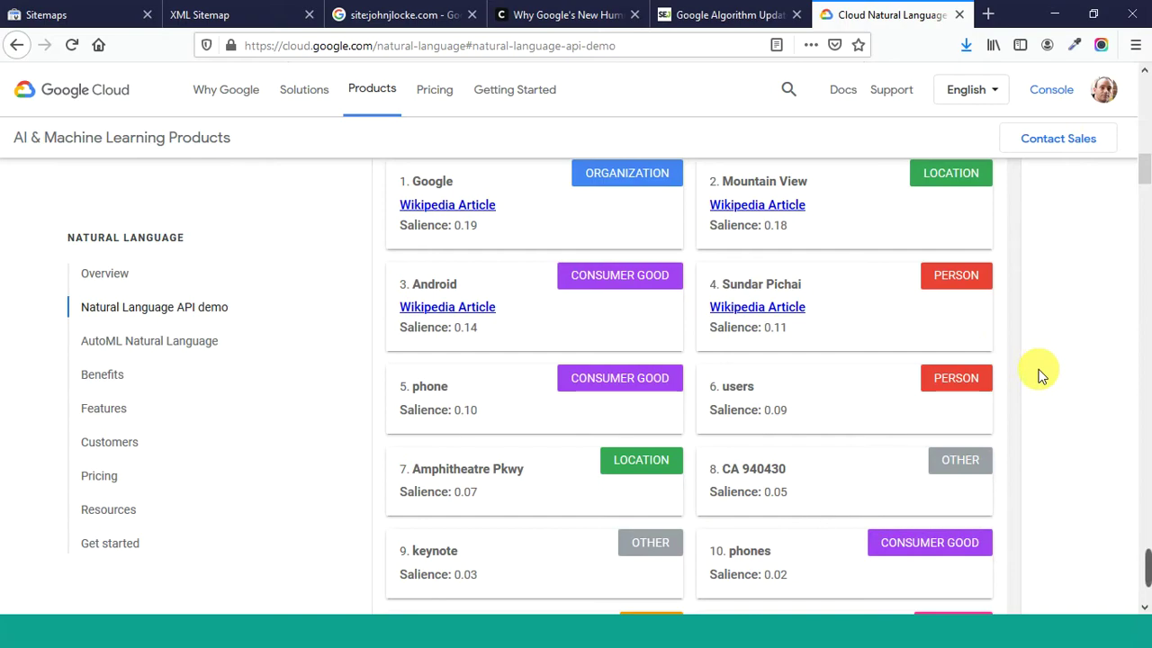
{"action": "scroll", "coordinate": [1083, 385], "scroll_direction": "down", "scroll_amount": 2}
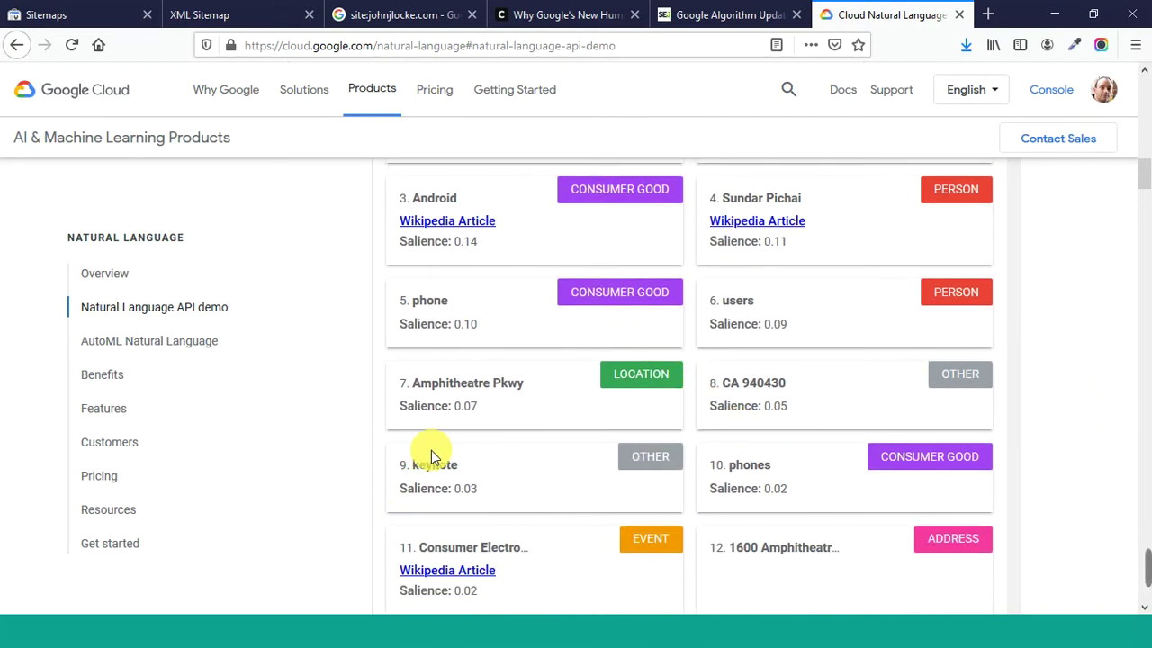
{"action": "scroll", "coordinate": [438, 450], "scroll_direction": "up", "scroll_amount": 8}
{"action": "scroll", "coordinate": [441, 459], "scroll_direction": "up", "scroll_amount": 6}
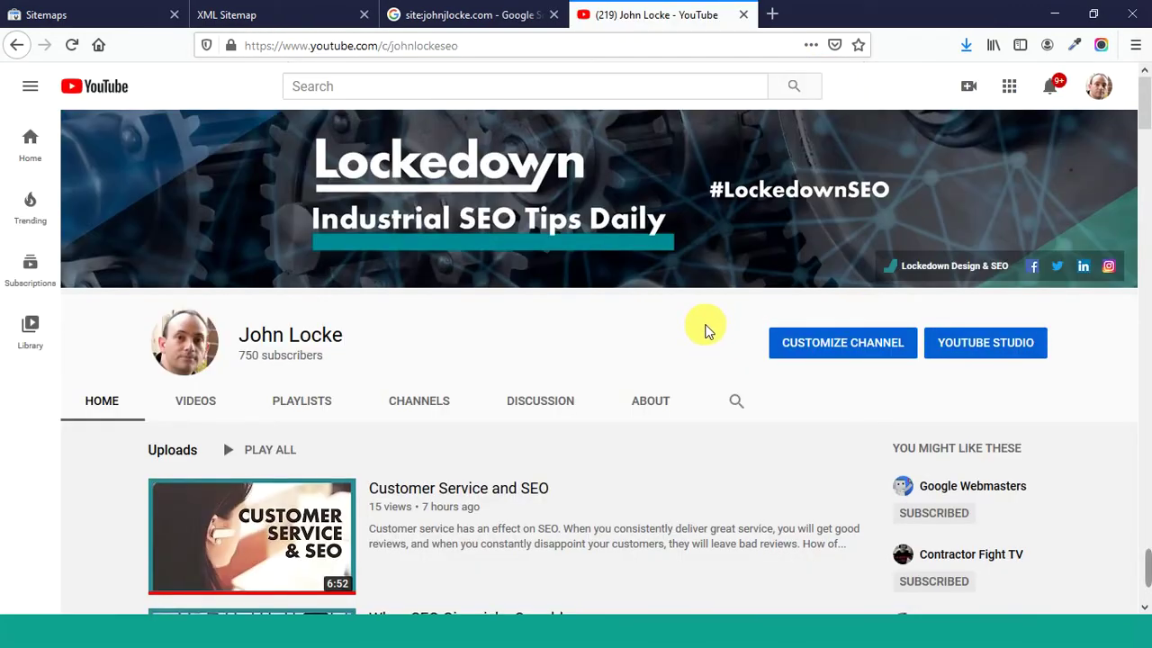
Step: Look through the recent videos in the Uploads section of the Lockedown SEO YouTube channel's home page
{"action": "scroll", "coordinate": [706, 328], "scroll_direction": "down", "scroll_amount": 2}
{"action": "scroll", "coordinate": [733, 332], "scroll_direction": "down", "scroll_amount": 1}
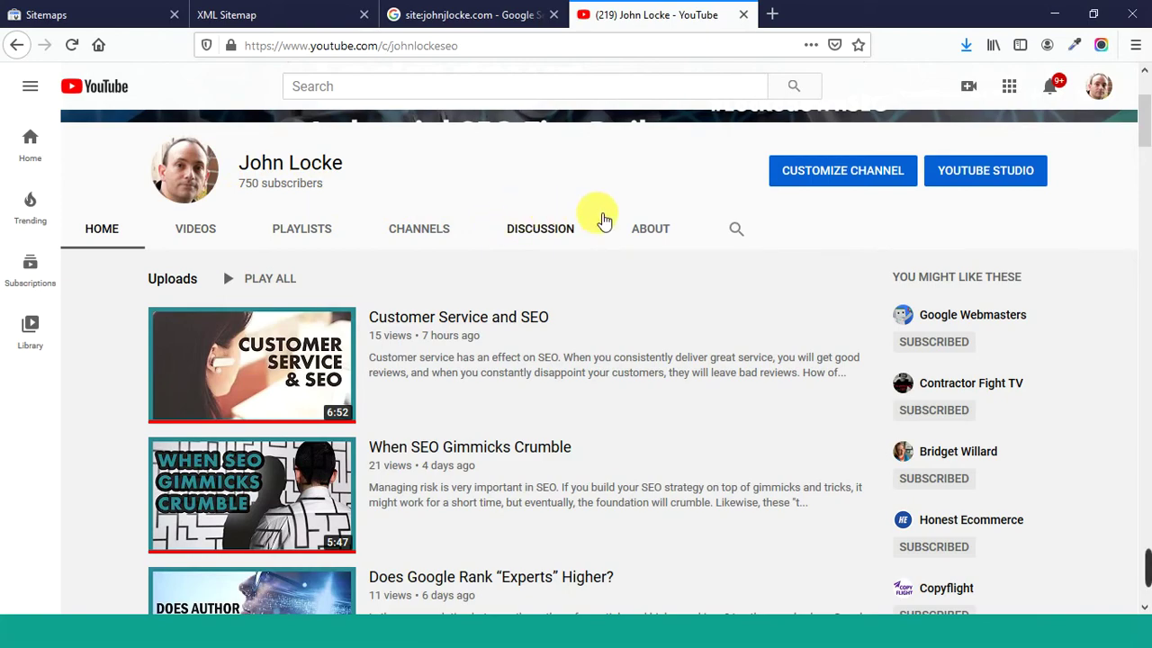
{"action": "scroll", "coordinate": [778, 365], "scroll_direction": "down", "scroll_amount": 1}
{"action": "scroll", "coordinate": [779, 365], "scroll_direction": "down", "scroll_amount": 2}
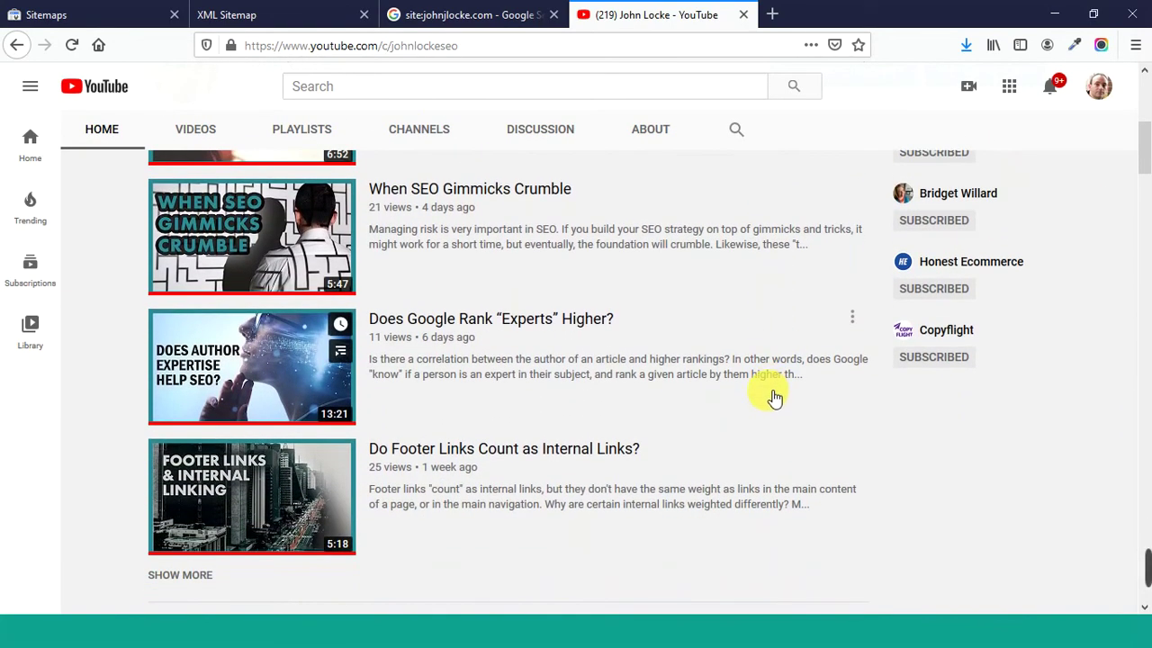
{"action": "scroll", "coordinate": [772, 397], "scroll_direction": "down", "scroll_amount": 1}
{"action": "scroll", "coordinate": [758, 409], "scroll_direction": "down", "scroll_amount": 1}
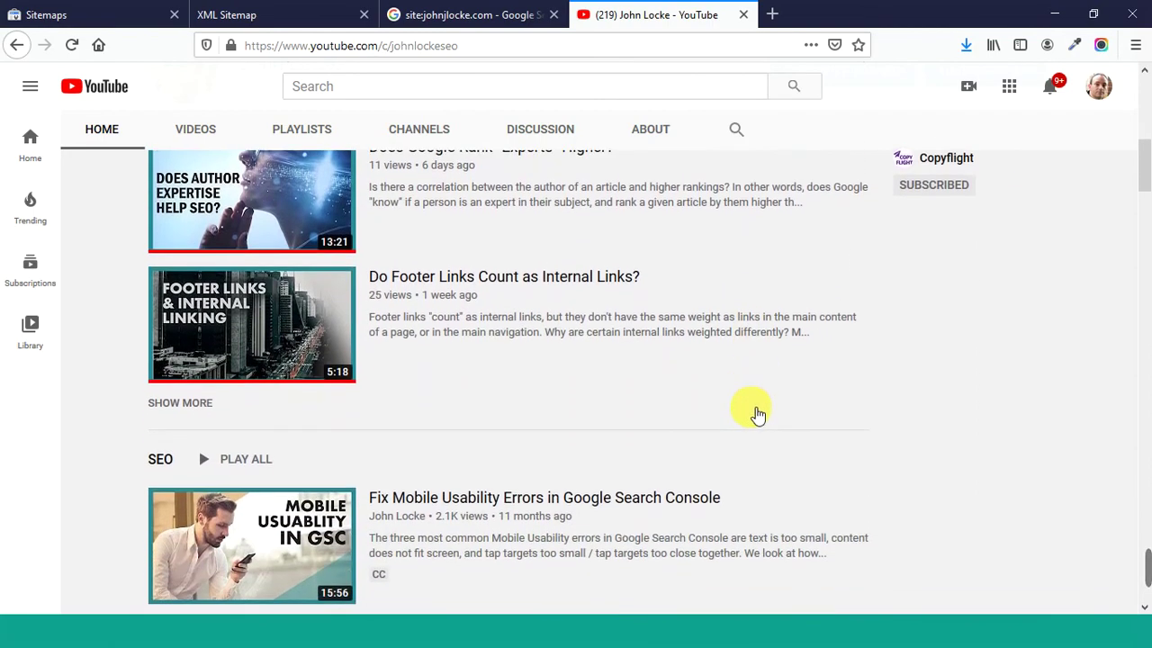
Step: Browse the channel's SEO, Live SEO Analysis for Local SEO and SEO Q&A video sections
{"action": "scroll", "coordinate": [949, 400], "scroll_direction": "down", "scroll_amount": 1}
{"action": "scroll", "coordinate": [969, 398], "scroll_direction": "down", "scroll_amount": 1}
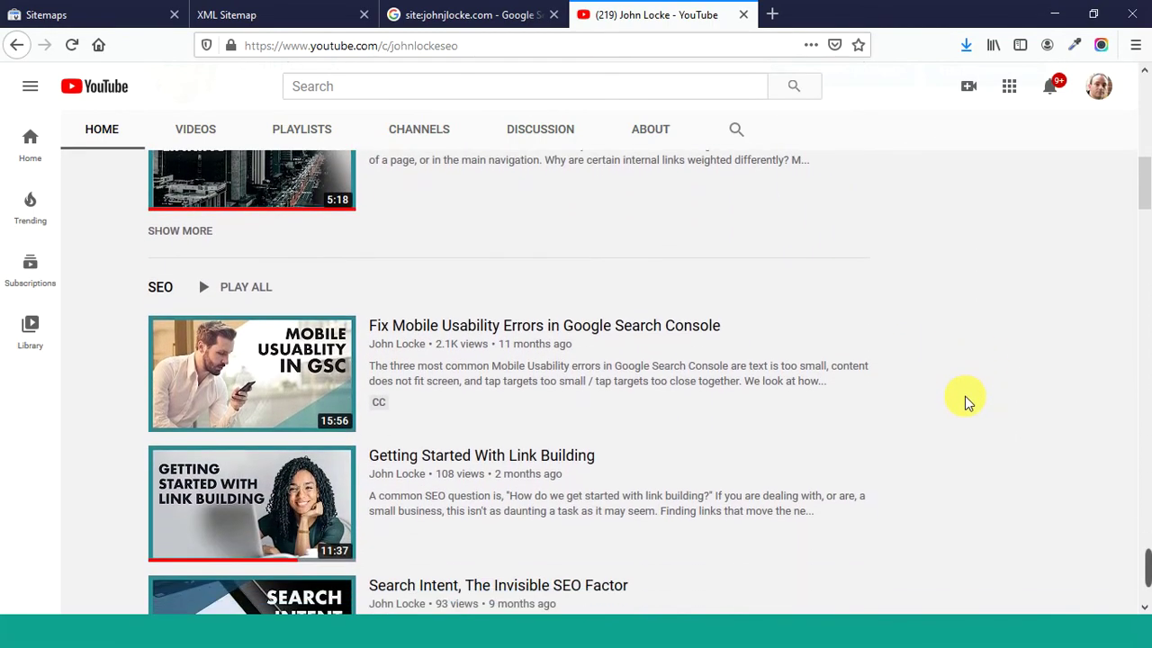
{"action": "scroll", "coordinate": [963, 405], "scroll_direction": "down", "scroll_amount": 1}
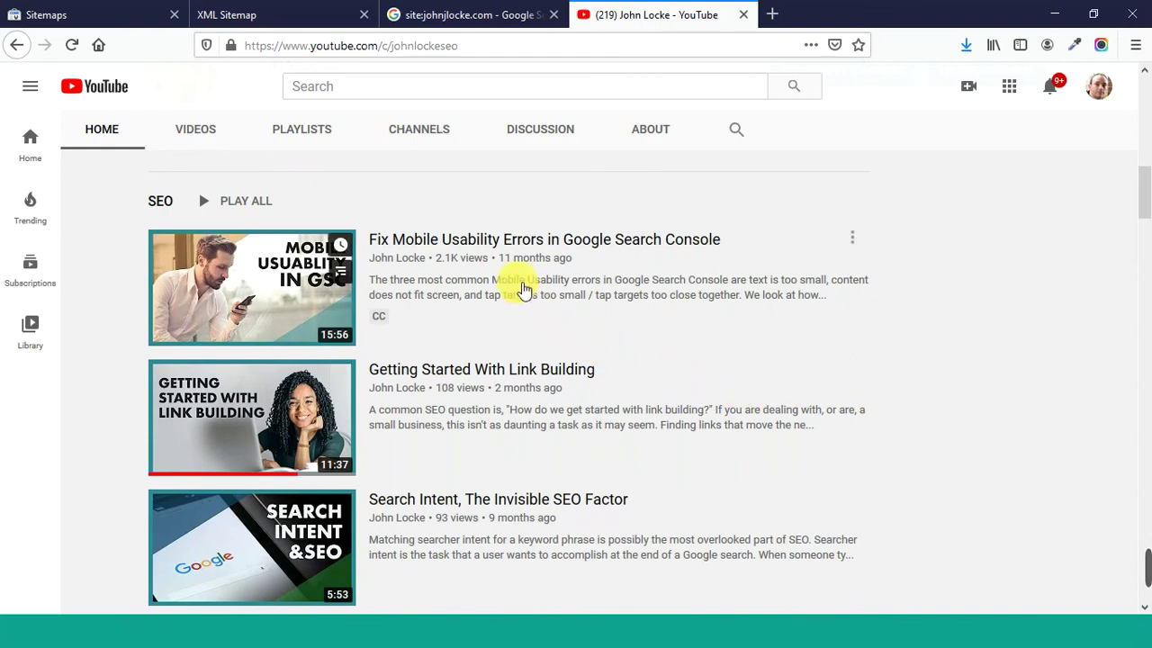
{"action": "scroll", "coordinate": [964, 385], "scroll_direction": "down", "scroll_amount": 3}
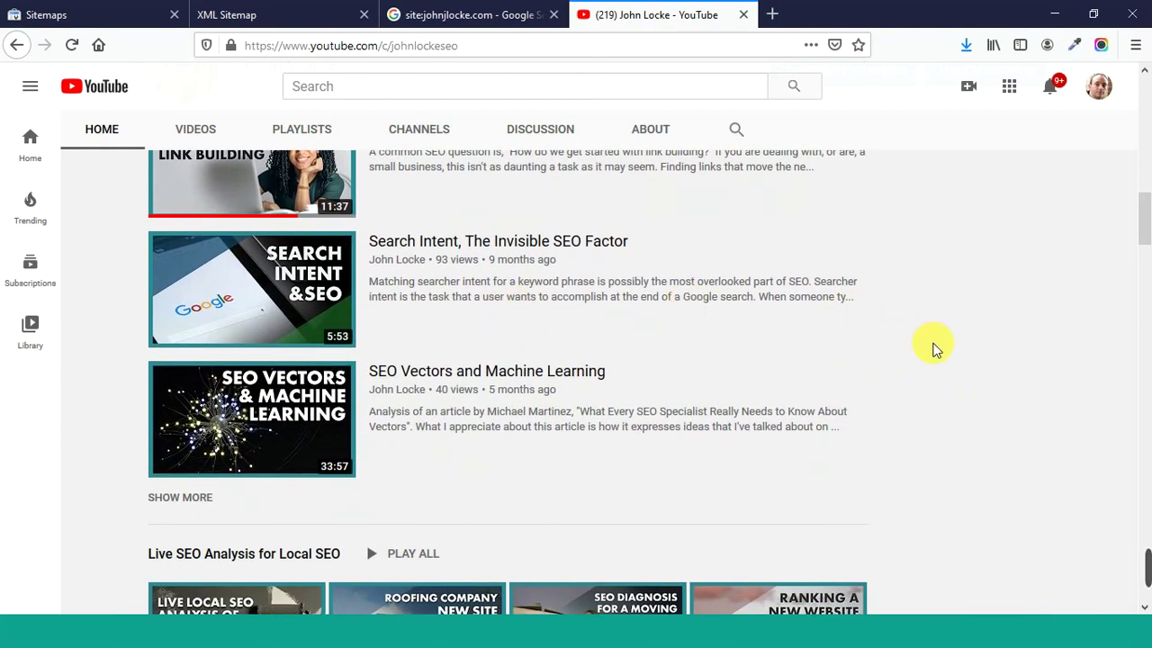
{"action": "scroll", "coordinate": [933, 347], "scroll_direction": "down", "scroll_amount": 3}
{"action": "scroll", "coordinate": [960, 402], "scroll_direction": "down", "scroll_amount": 1}
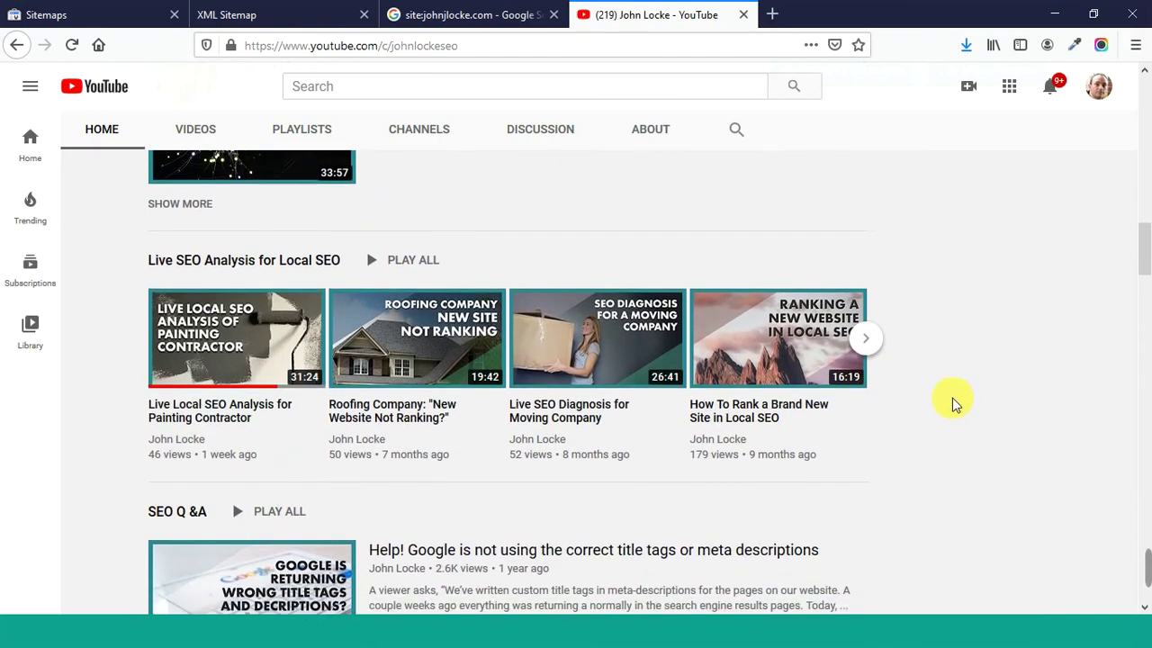
{"action": "scroll", "coordinate": [955, 404], "scroll_direction": "down", "scroll_amount": 2}
{"action": "scroll", "coordinate": [954, 392], "scroll_direction": "up", "scroll_amount": 4}
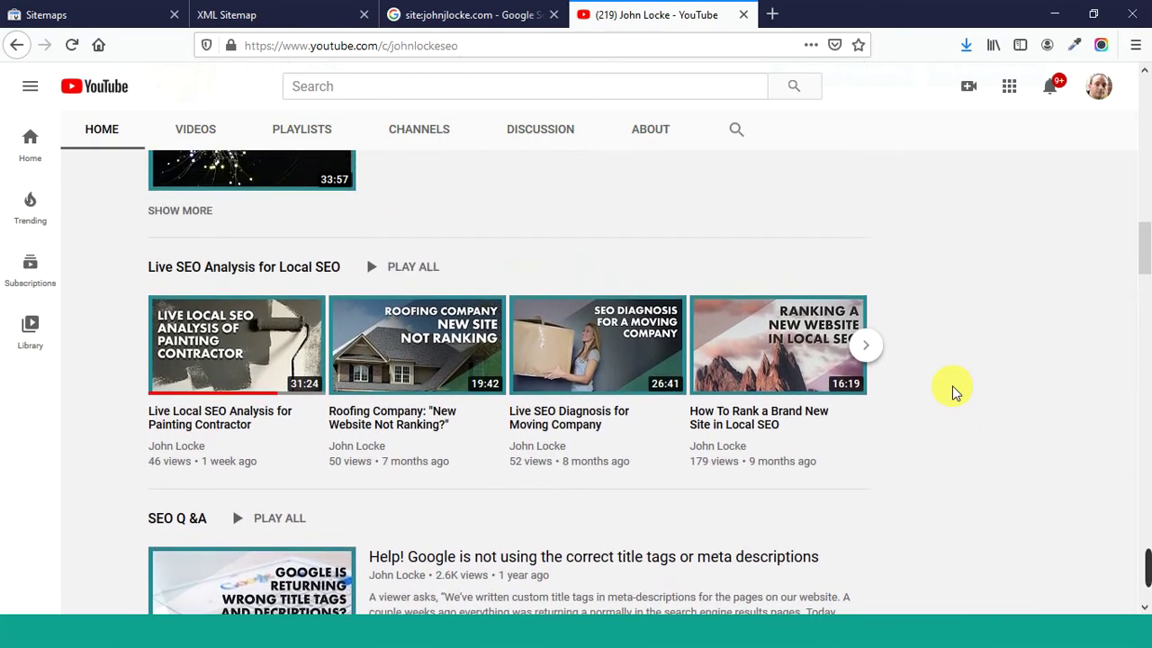
{"action": "scroll", "coordinate": [946, 387], "scroll_direction": "up", "scroll_amount": 1}
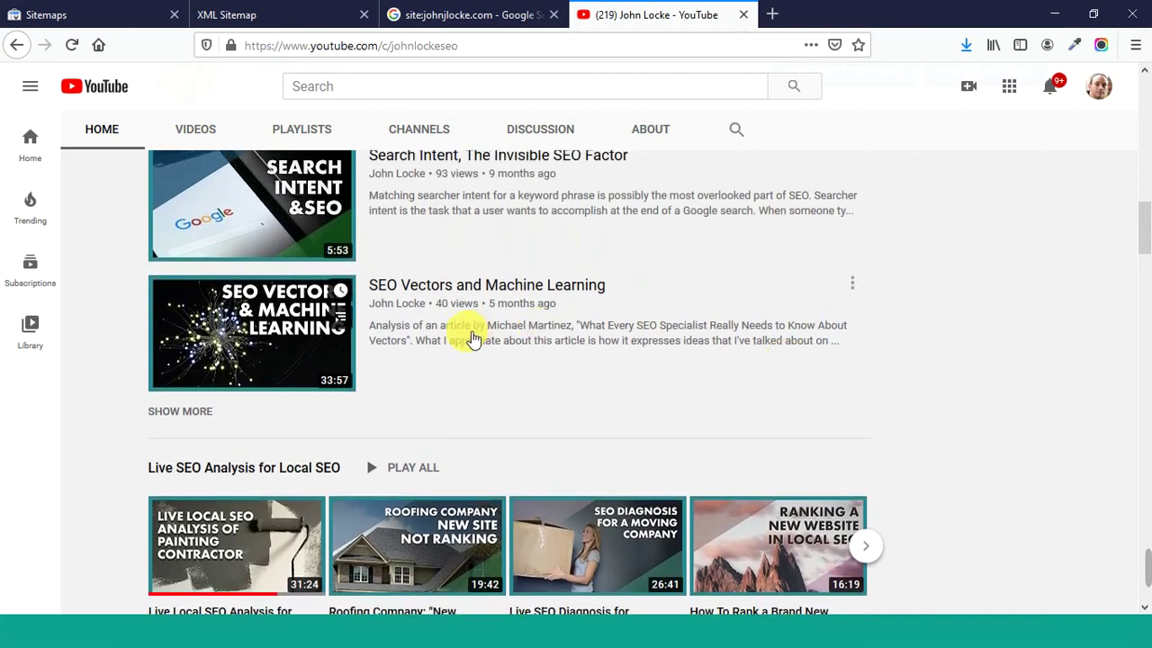
{"action": "scroll", "coordinate": [1028, 411], "scroll_direction": "down", "scroll_amount": 2}
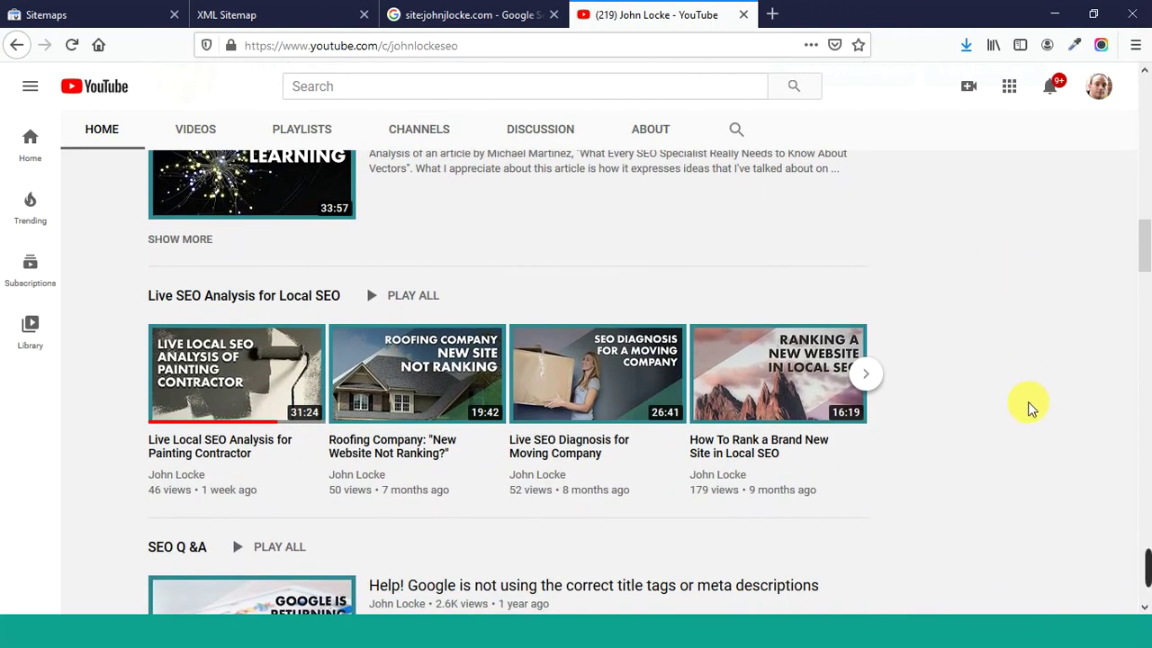